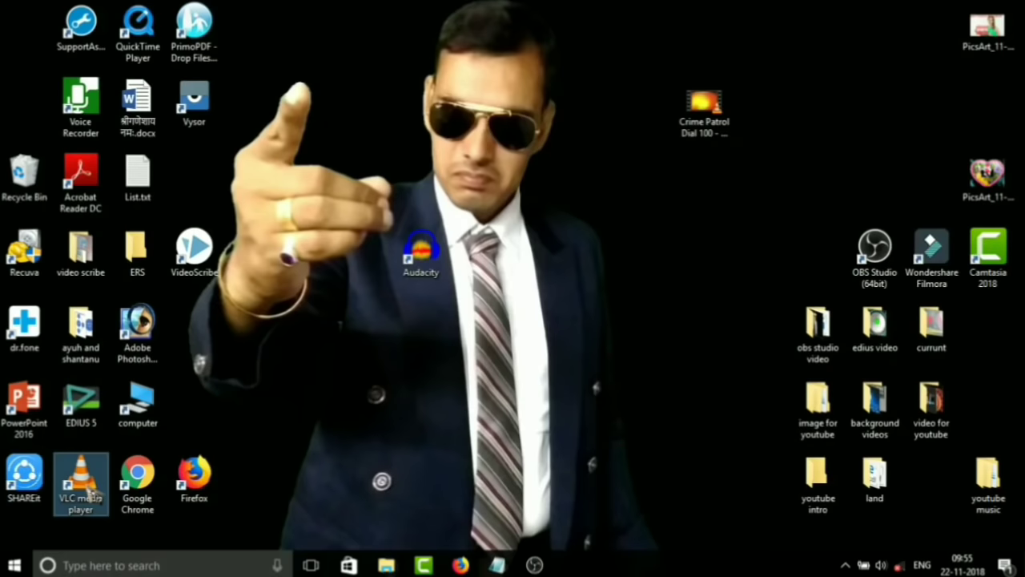
Step: Start VLC media player and show all settings in its preferences
double_click(89, 497)
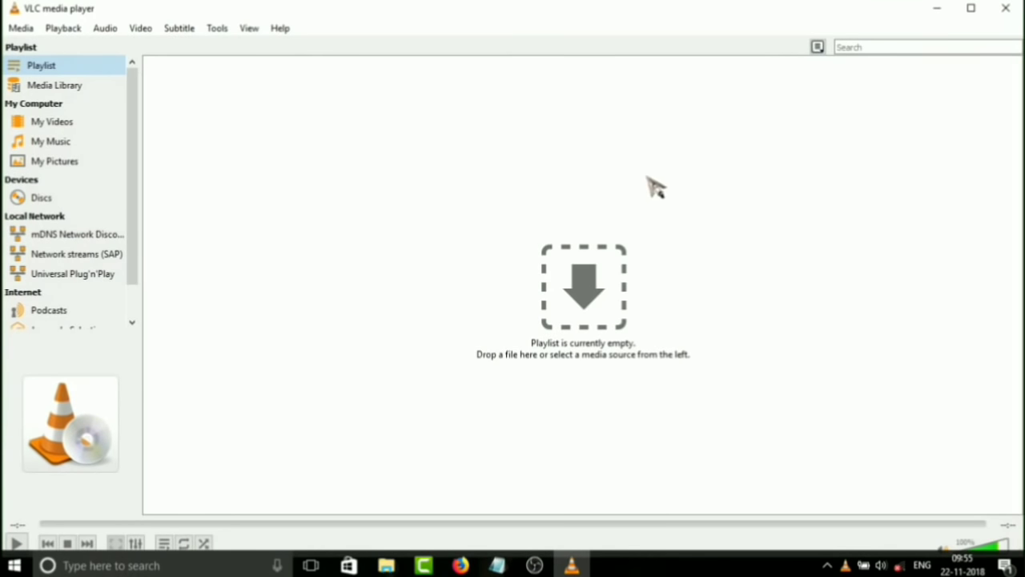
left_click(226, 30)
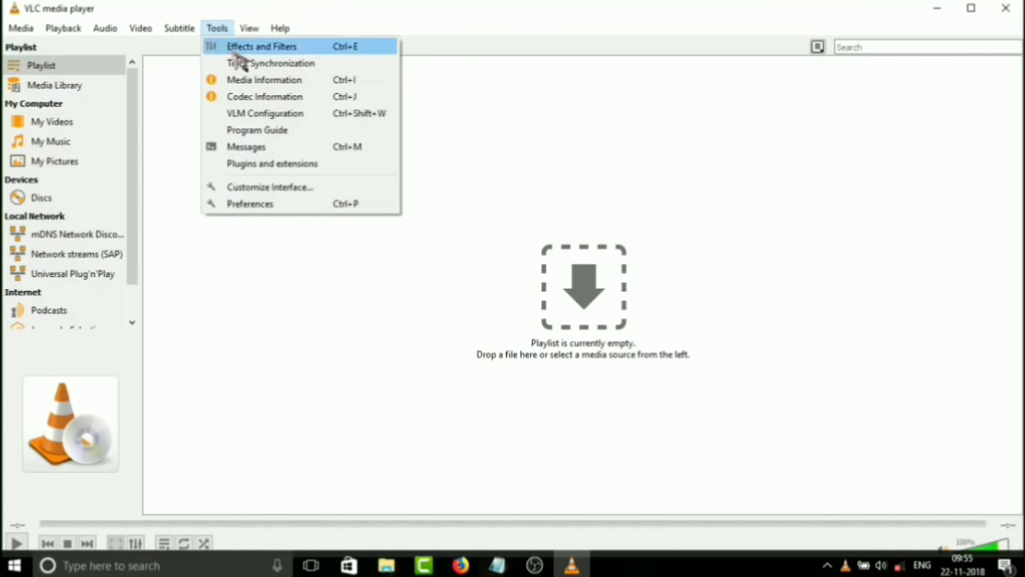
left_click(277, 205)
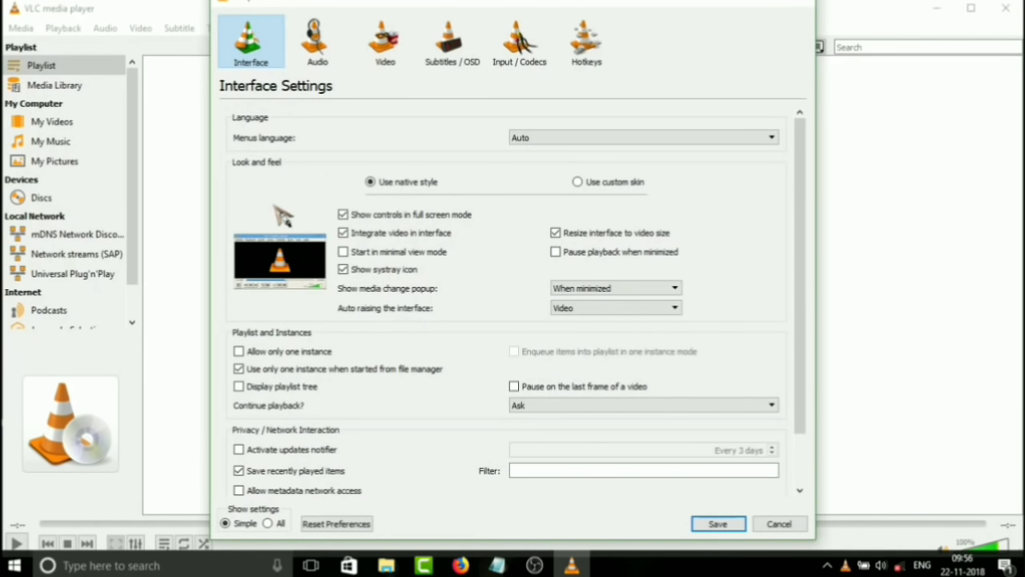
left_click(273, 526)
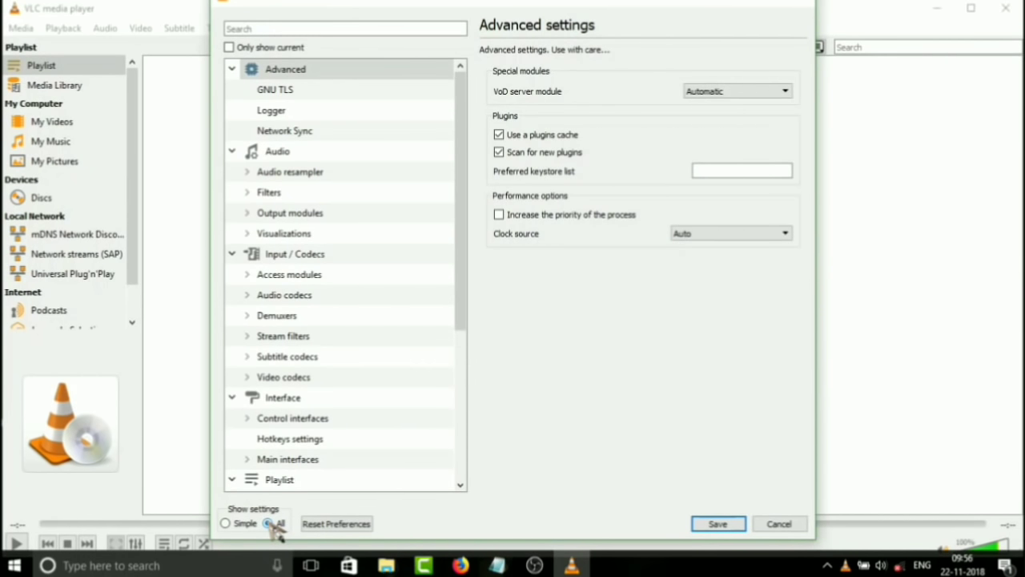
Step: Set the file caching value in the advanced Input / Codecs settings to 600 ms and save the preferences
left_click(290, 255)
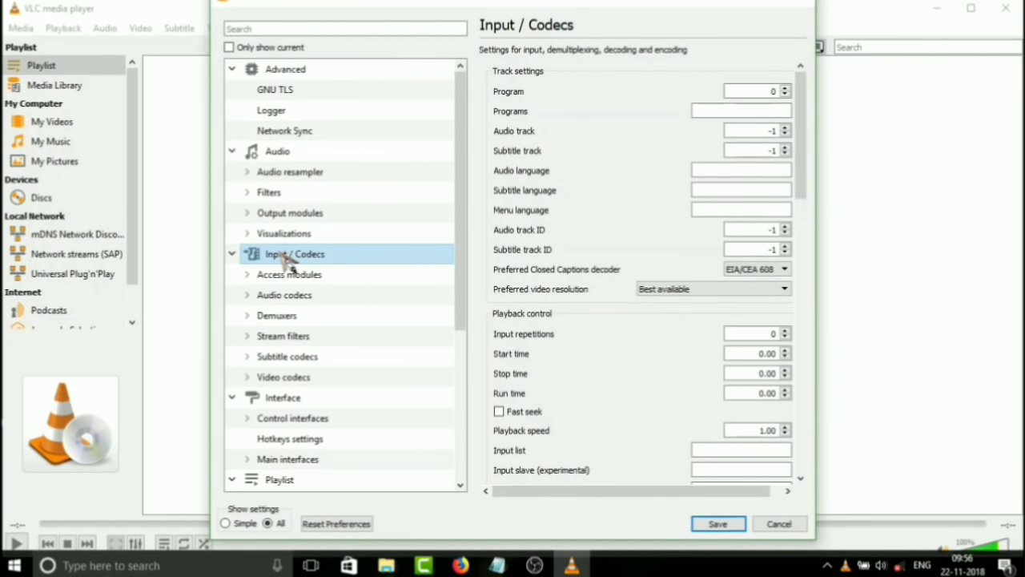
left_click(804, 189)
left_click_drag(809, 189, 823, 466)
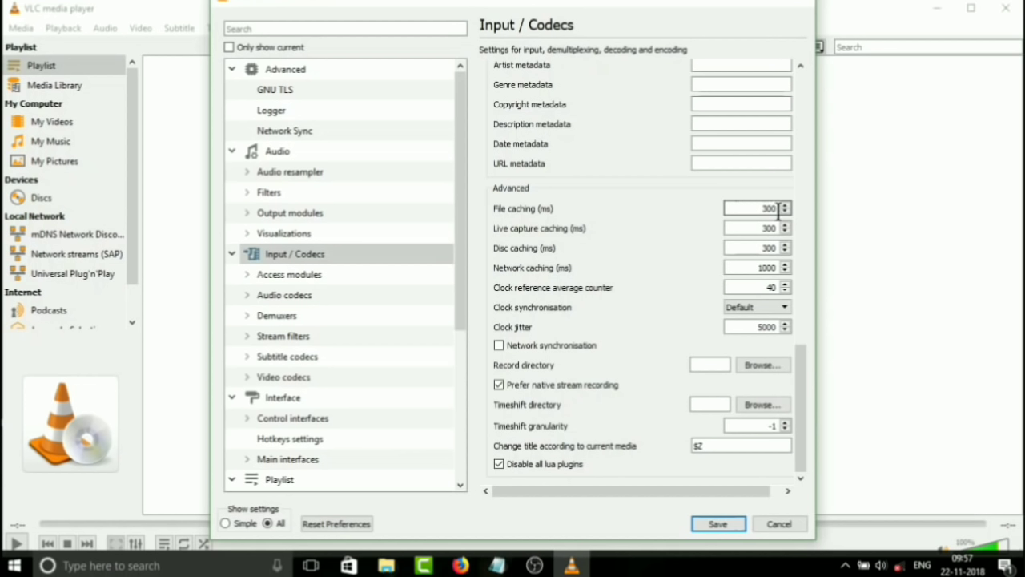
key("BackSpace")
key("BackSpace")
key("BackSpace")
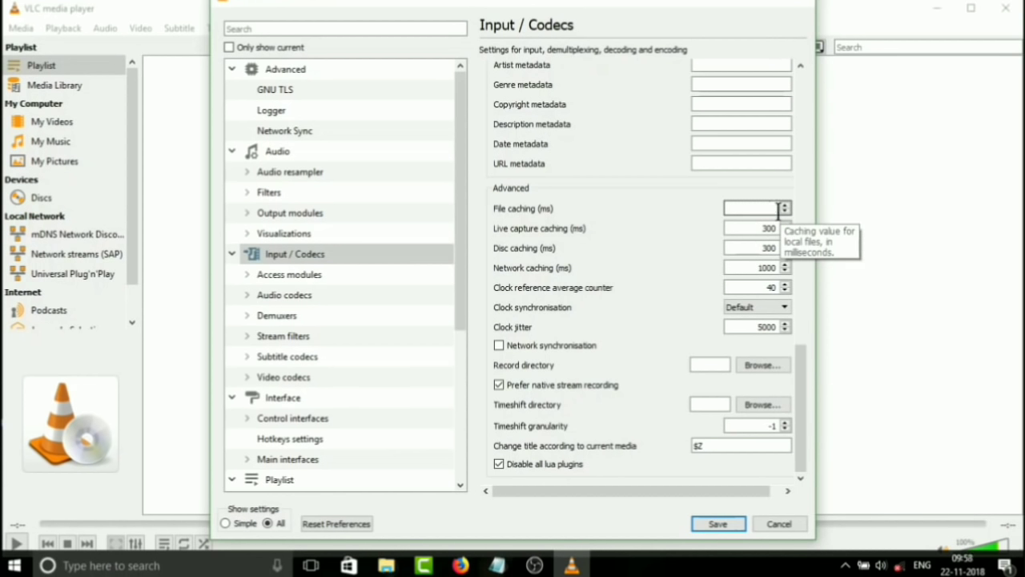
type("600")
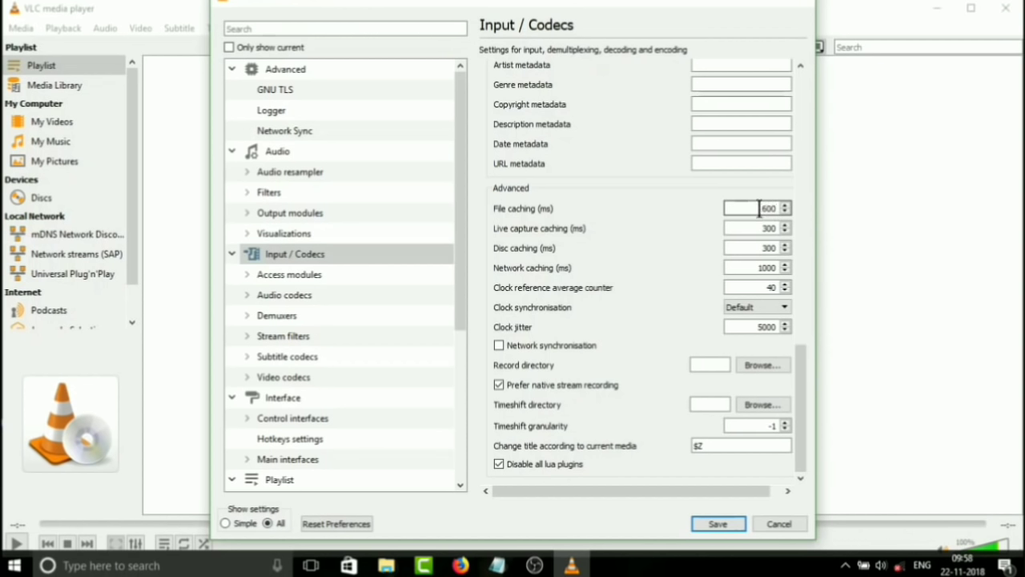
left_click_drag(751, 208, 780, 209)
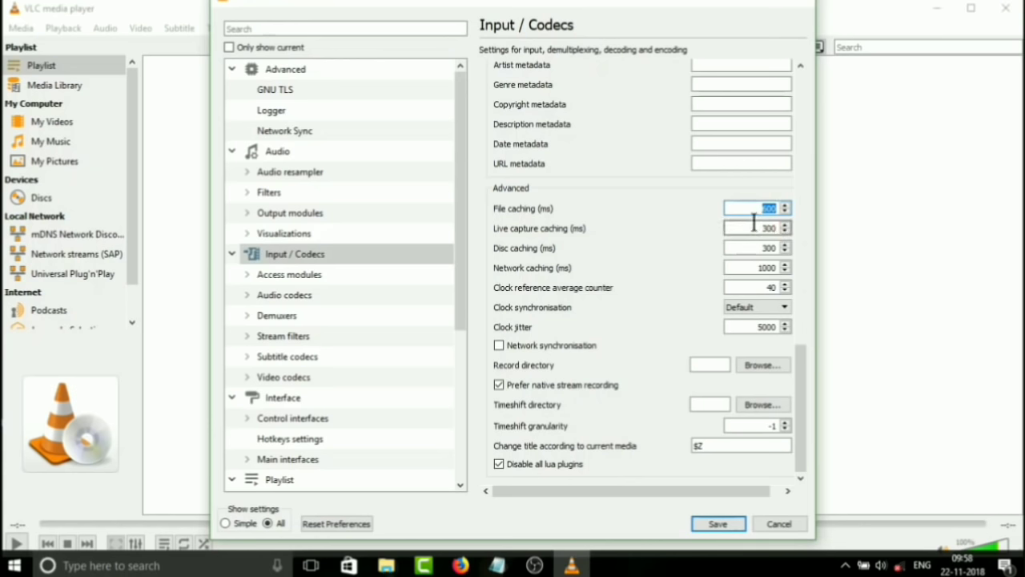
left_click(717, 529)
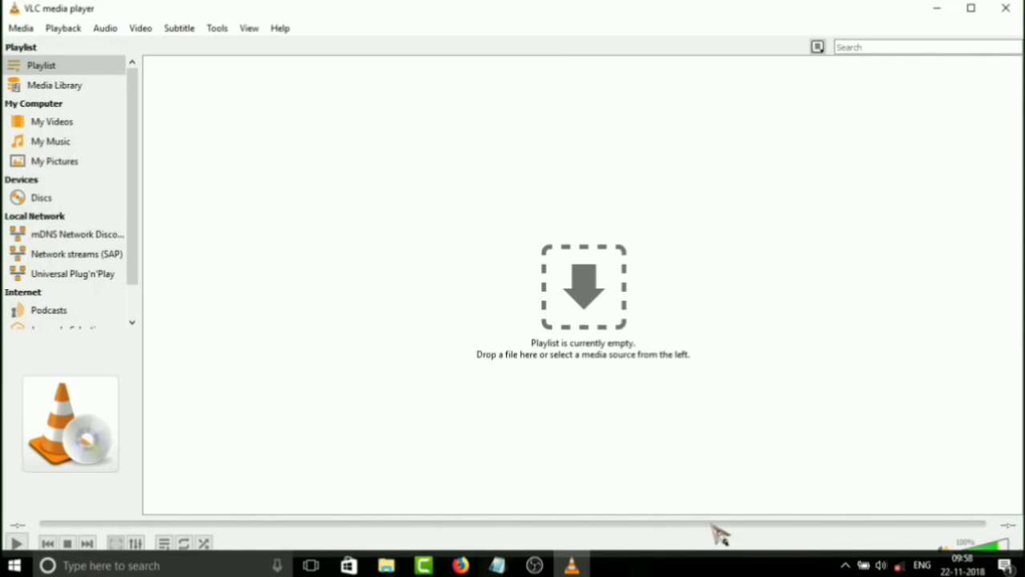
Step: Disable hardware-accelerated decoding in the simple Input / Codecs preferences and save
left_click(218, 28)
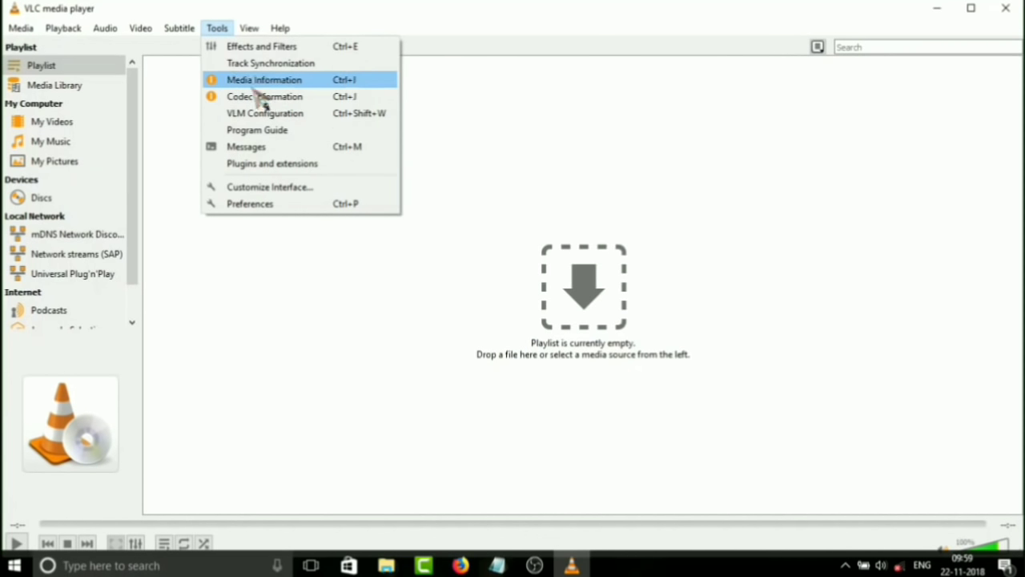
left_click(255, 206)
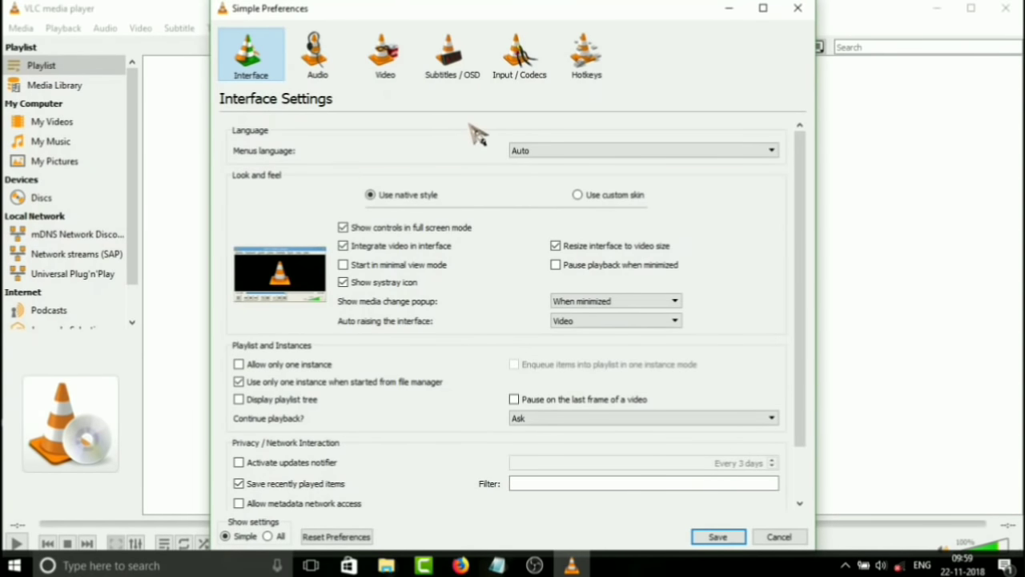
left_click(527, 78)
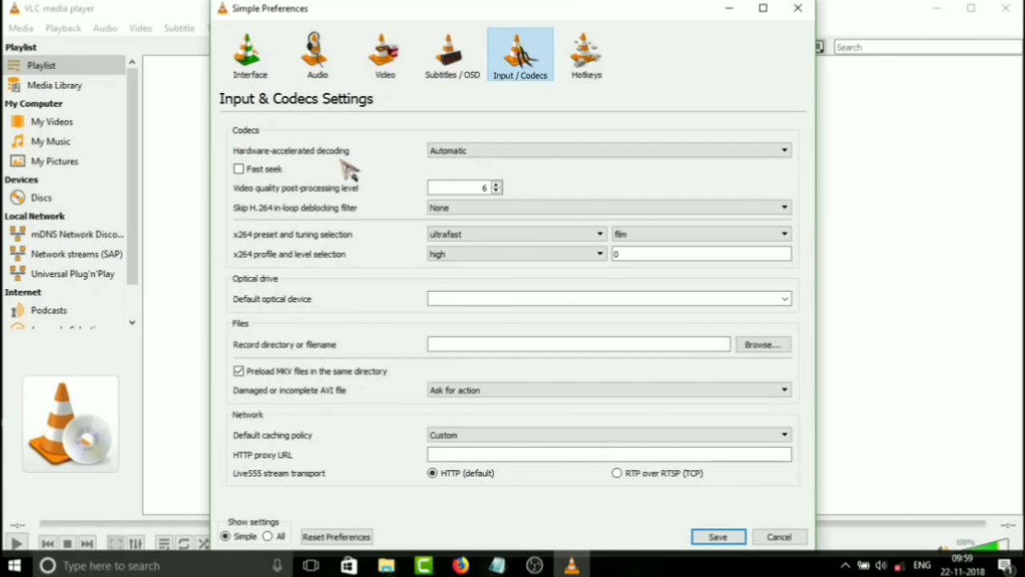
left_click(664, 152)
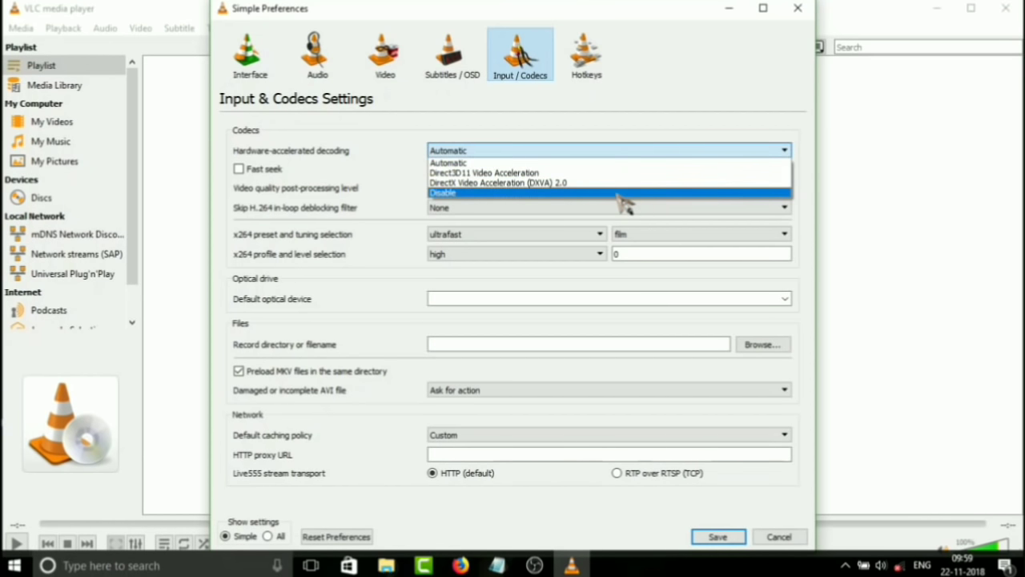
left_click(620, 194)
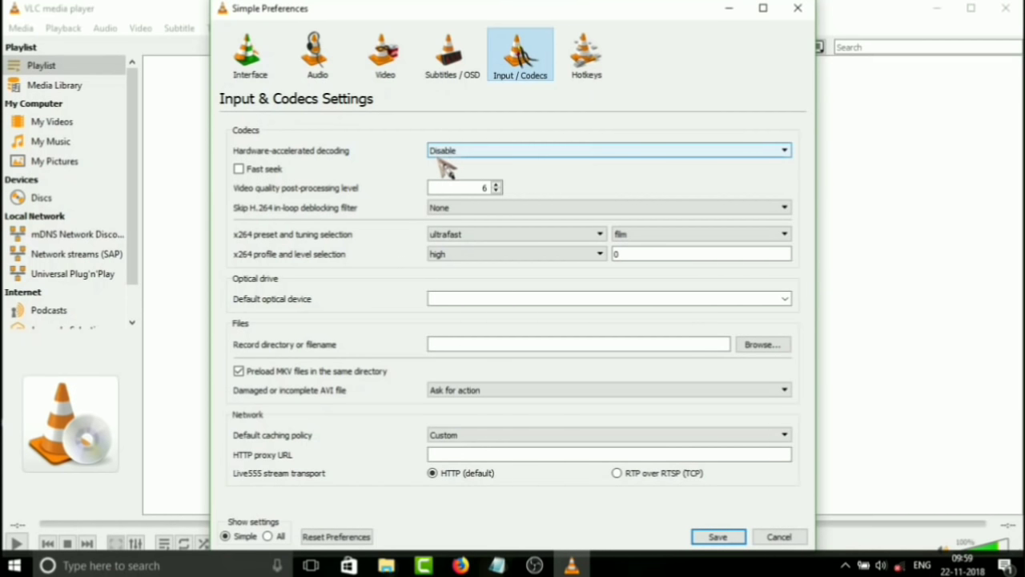
left_click(718, 538)
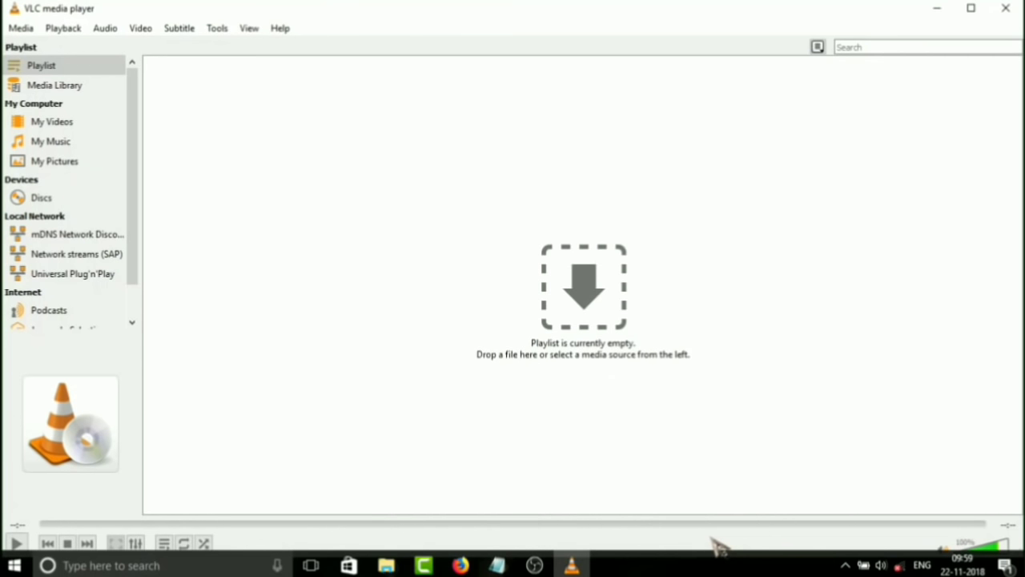
Step: Choose Automatic as the video output module in the advanced video preferences and save
left_click(218, 28)
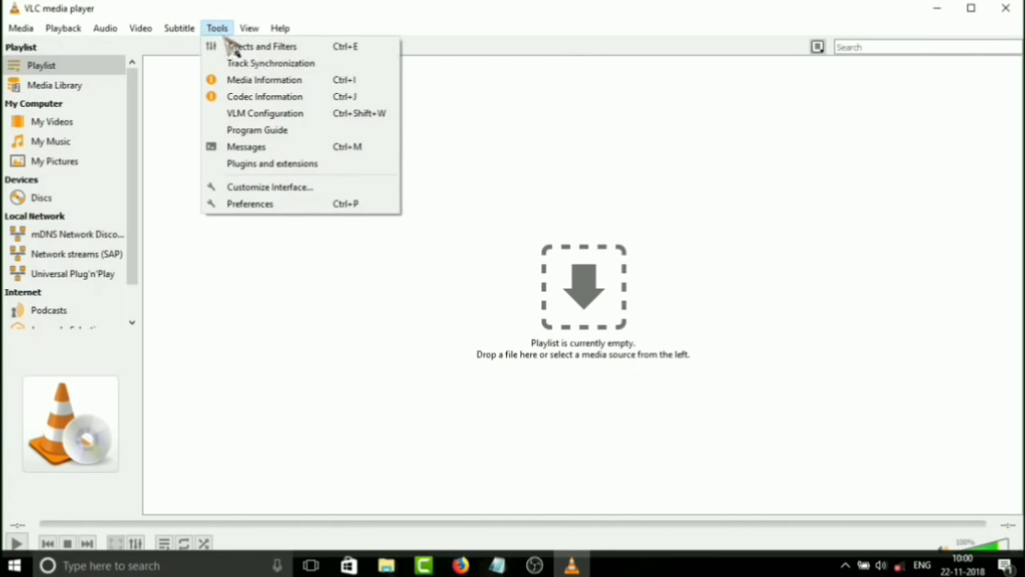
left_click(250, 205)
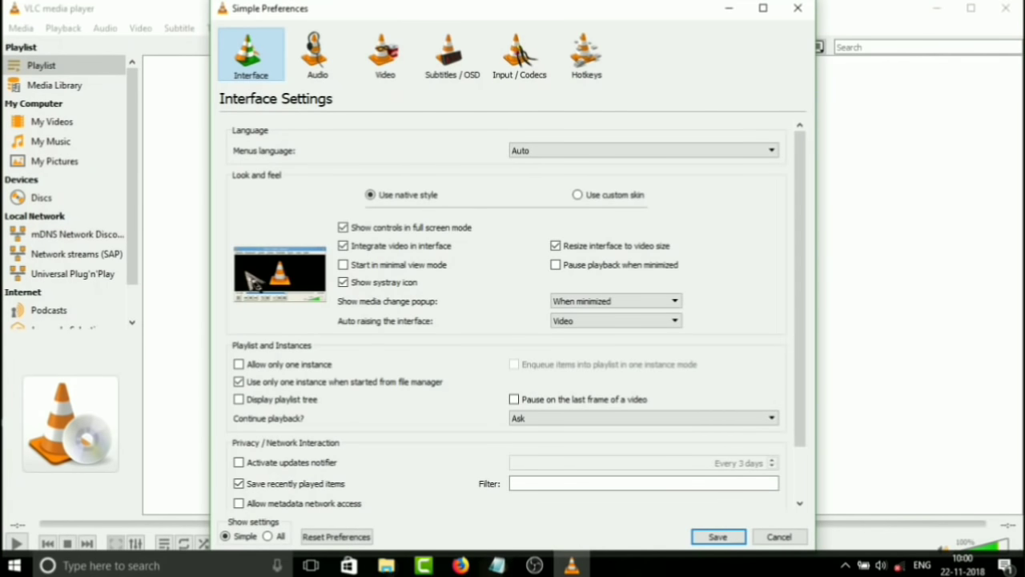
left_click(268, 536)
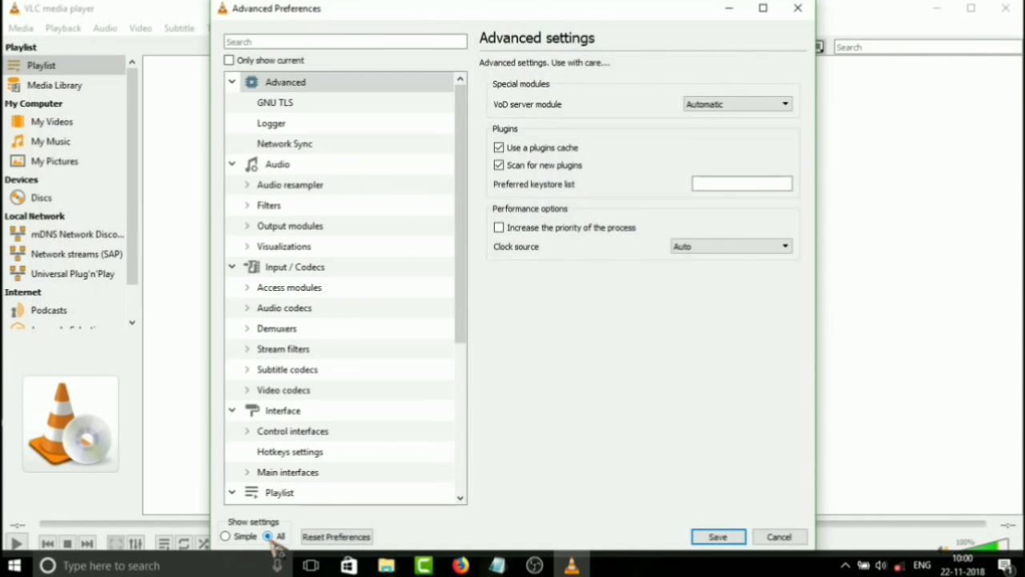
left_click_drag(460, 304, 462, 460)
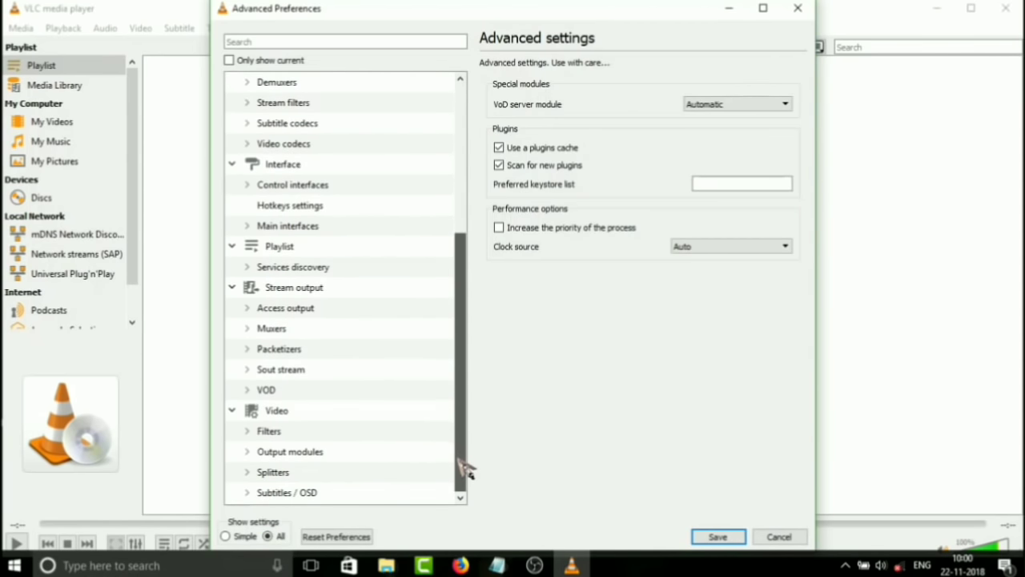
left_click(293, 414)
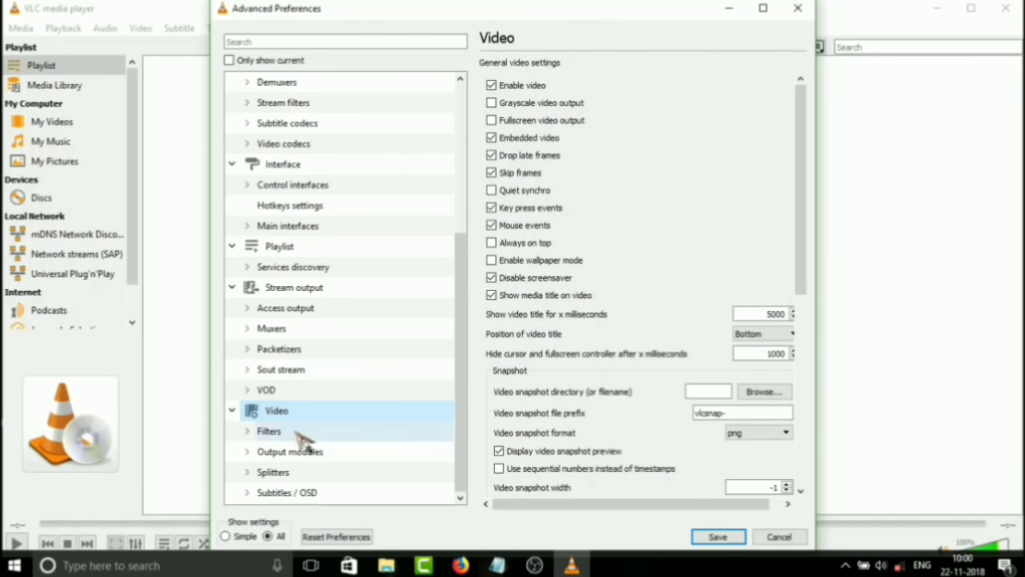
left_click(304, 452)
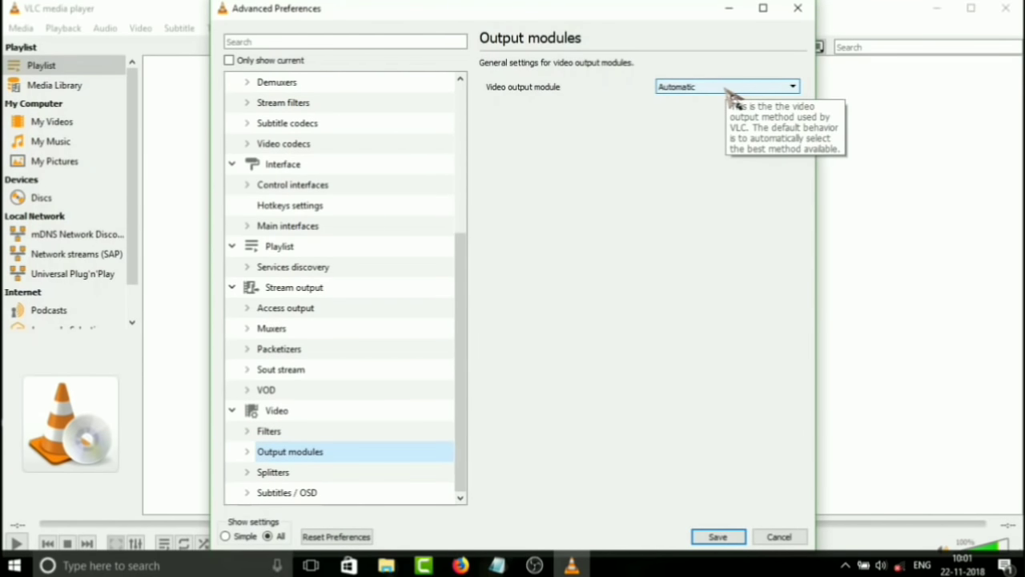
left_click(733, 88)
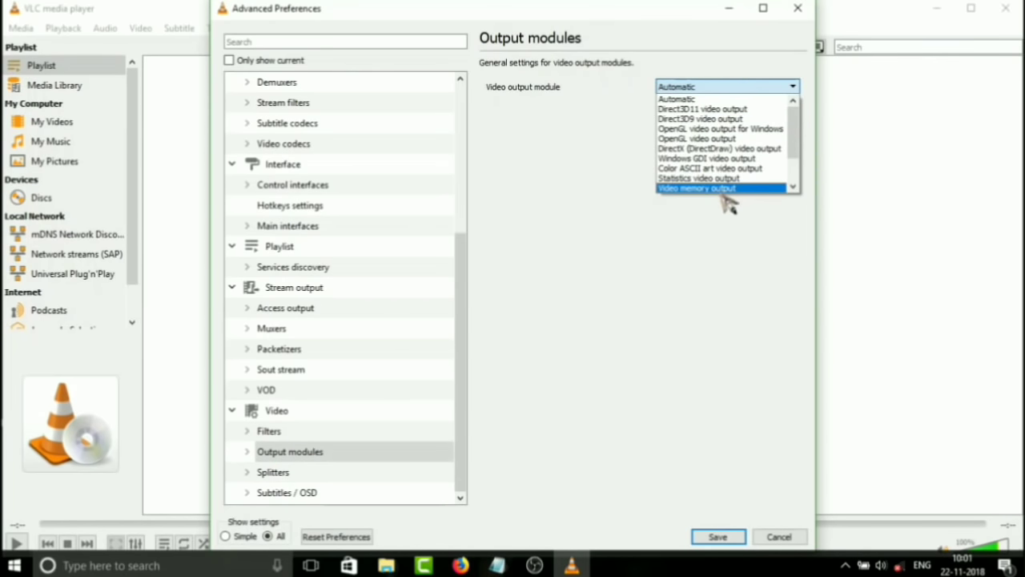
left_click(689, 99)
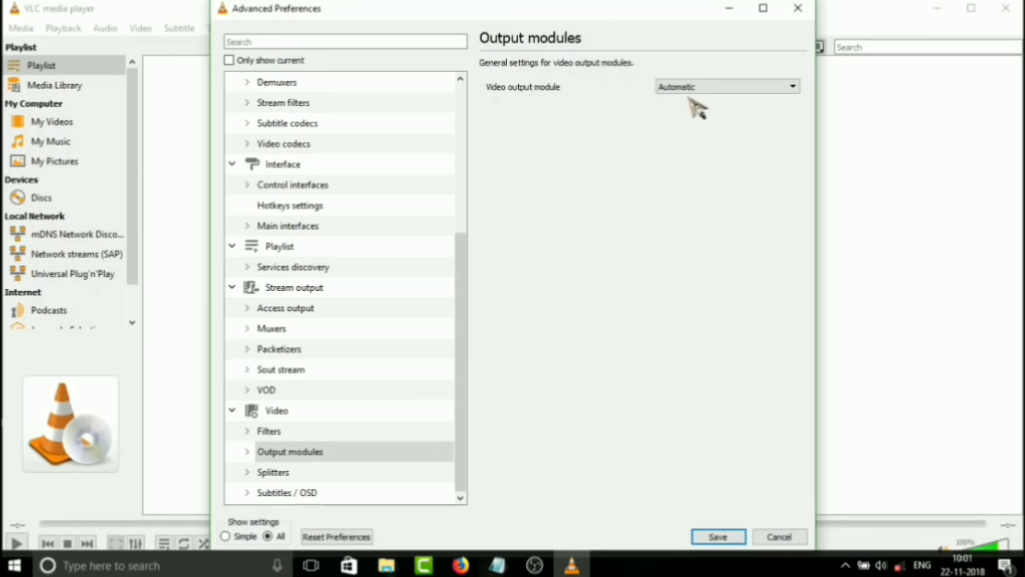
left_click(718, 534)
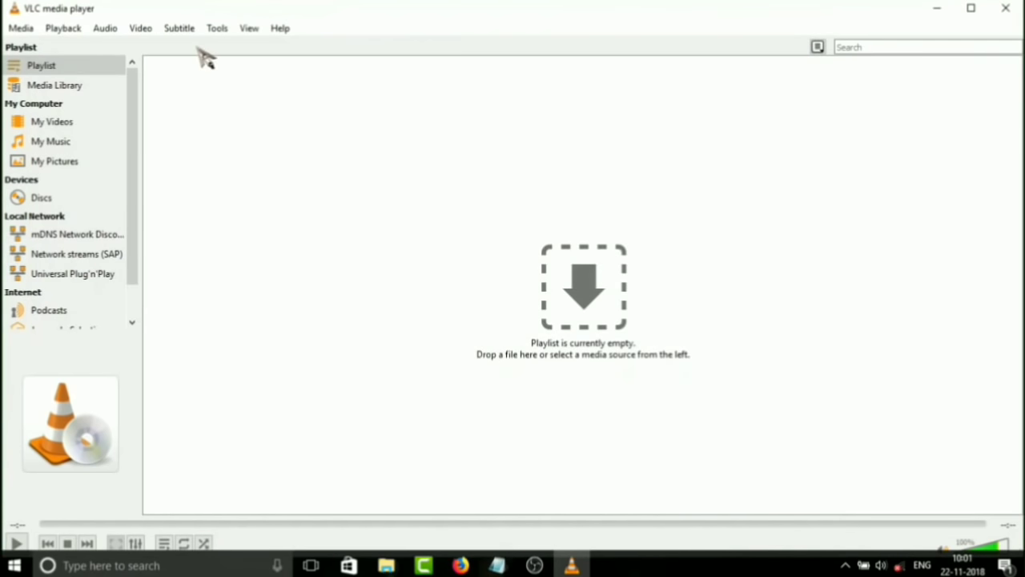
Step: Set the number of FFmpeg decoding threads to 2 in the advanced video codec preferences
left_click(217, 32)
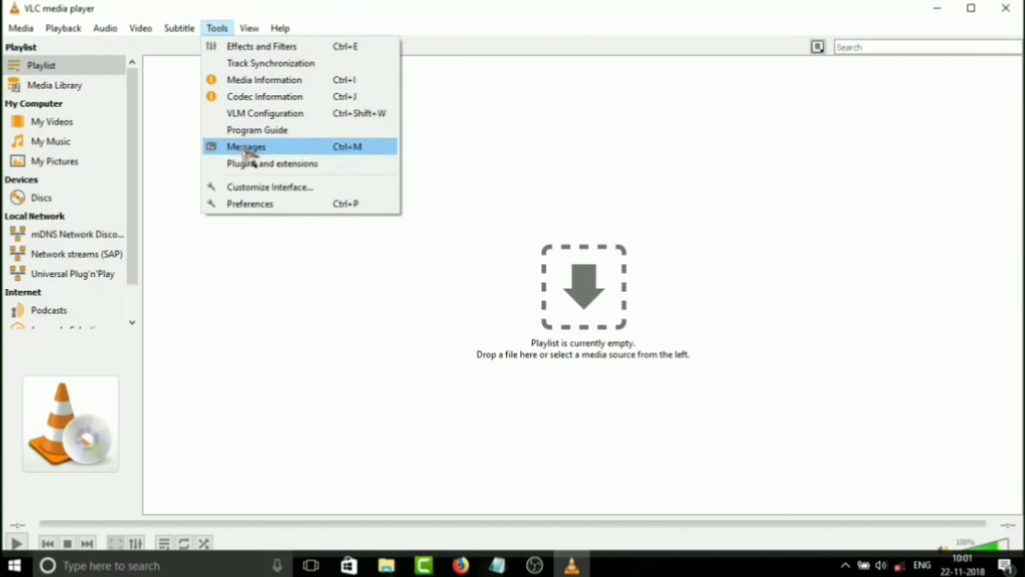
left_click(251, 204)
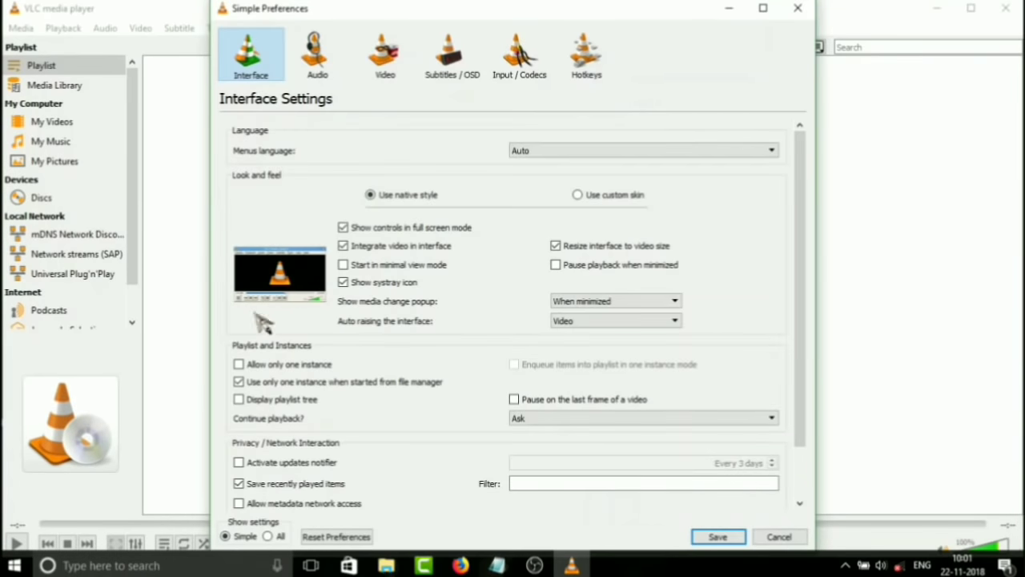
left_click(269, 536)
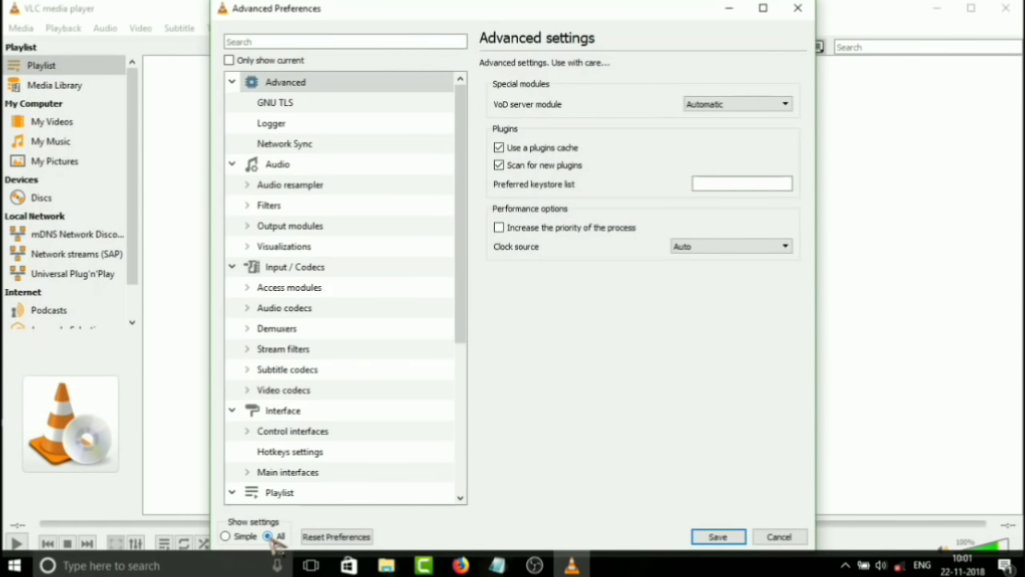
left_click(305, 267)
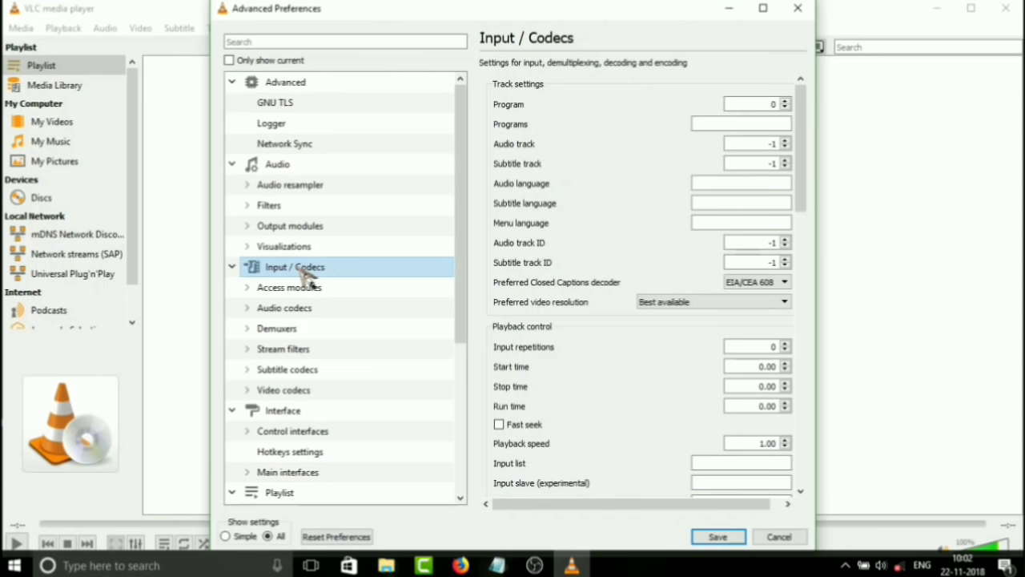
left_click(289, 393)
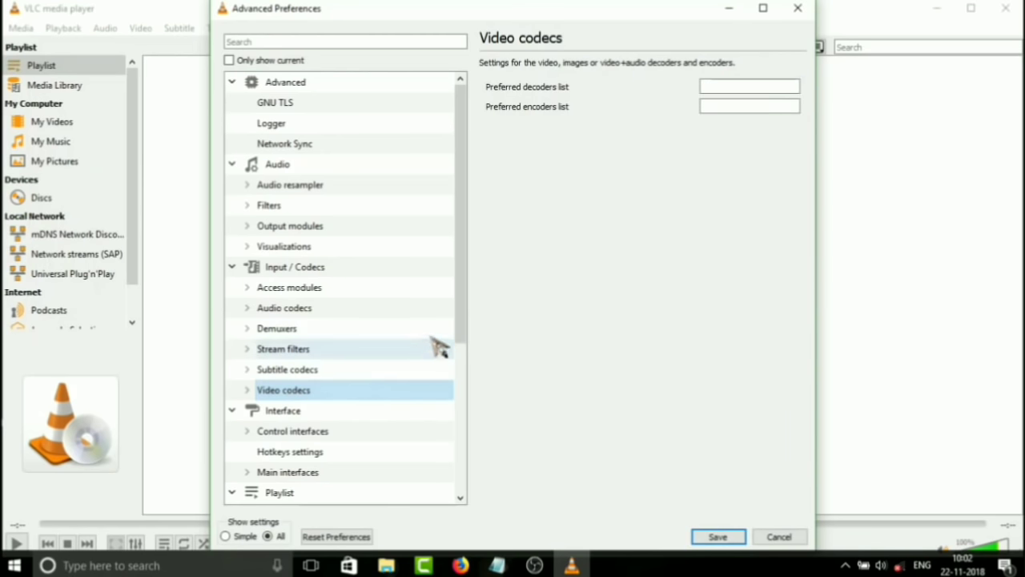
left_click_drag(467, 332, 472, 376)
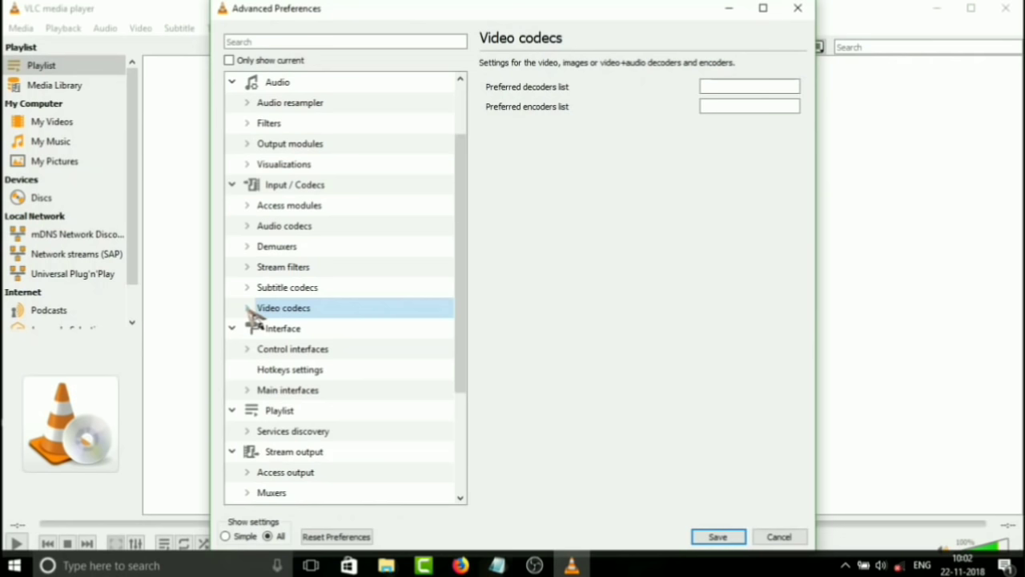
left_click(247, 308)
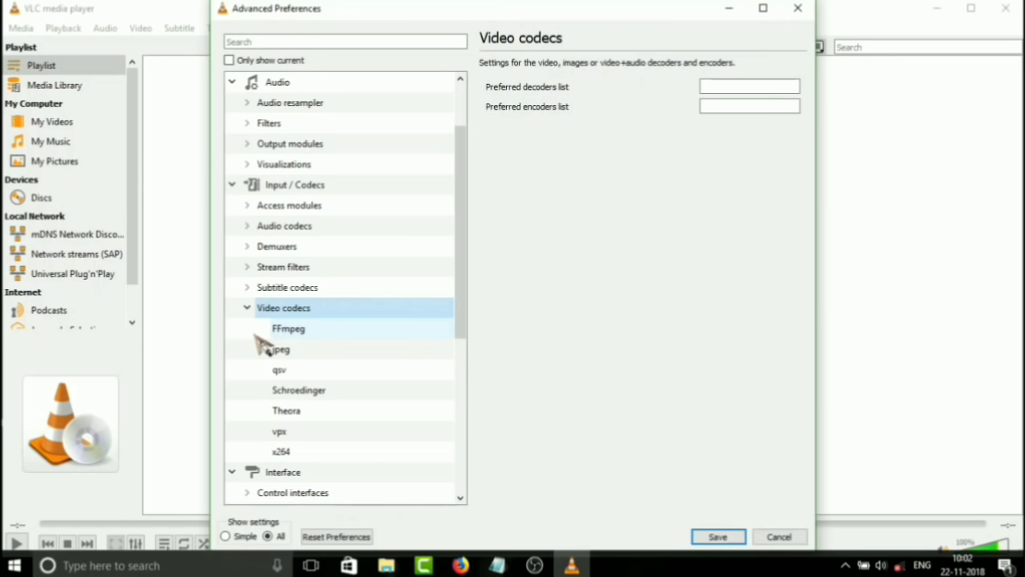
left_click(304, 336)
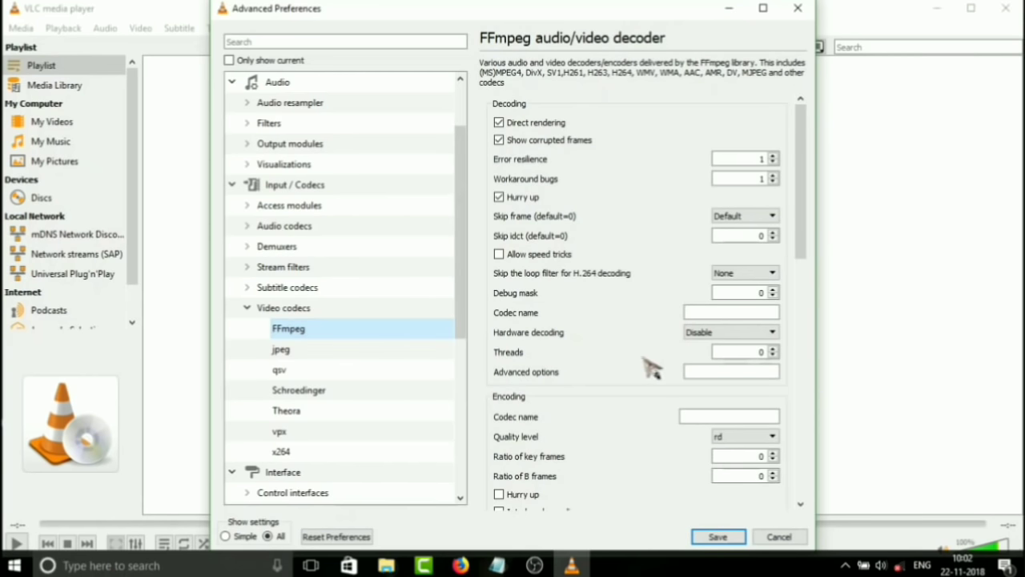
left_click(742, 352)
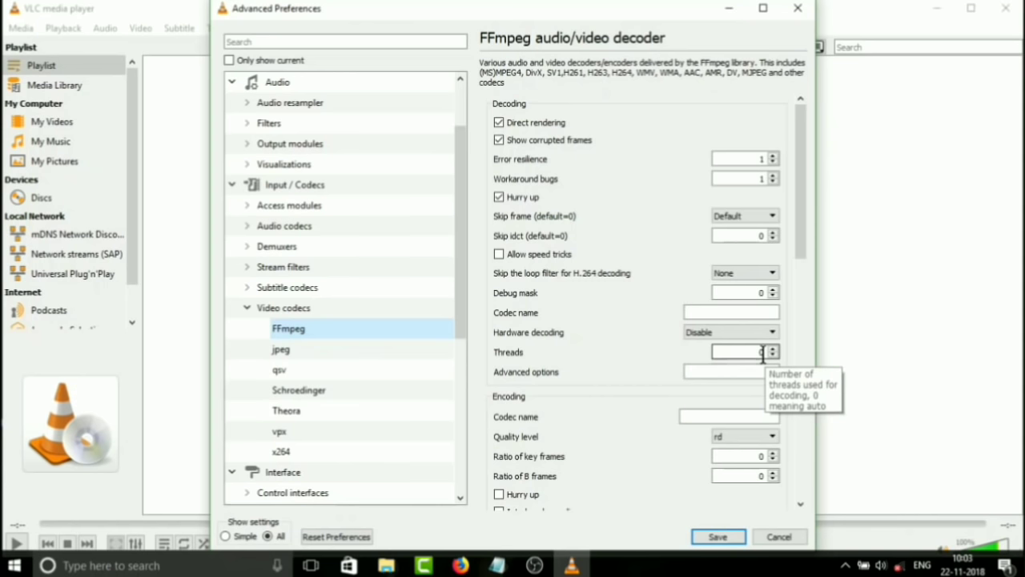
double_click(762, 353)
type("2")
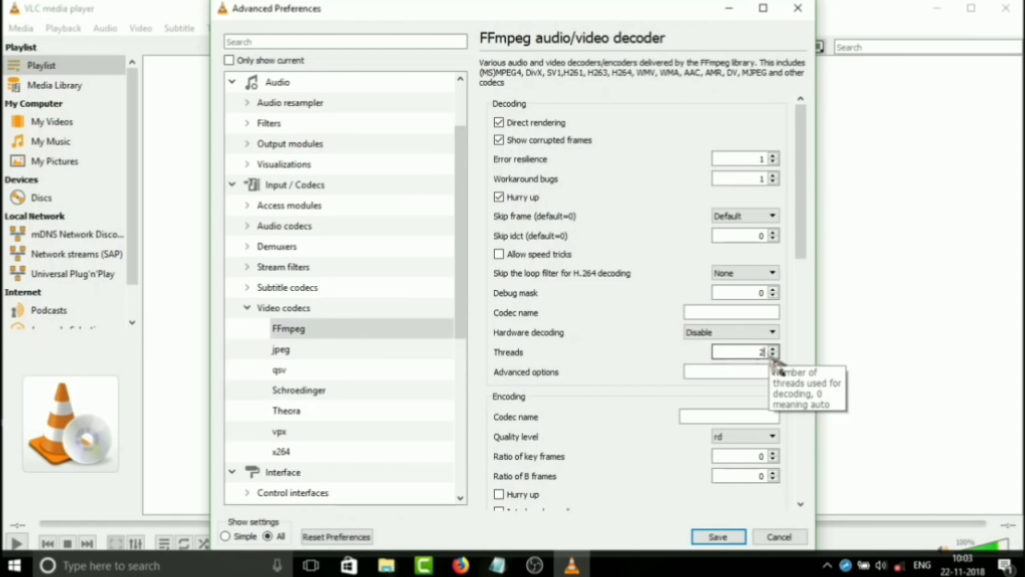
Step: Save the advanced preferences and close VLC, refreshing the desktop
left_click(726, 538)
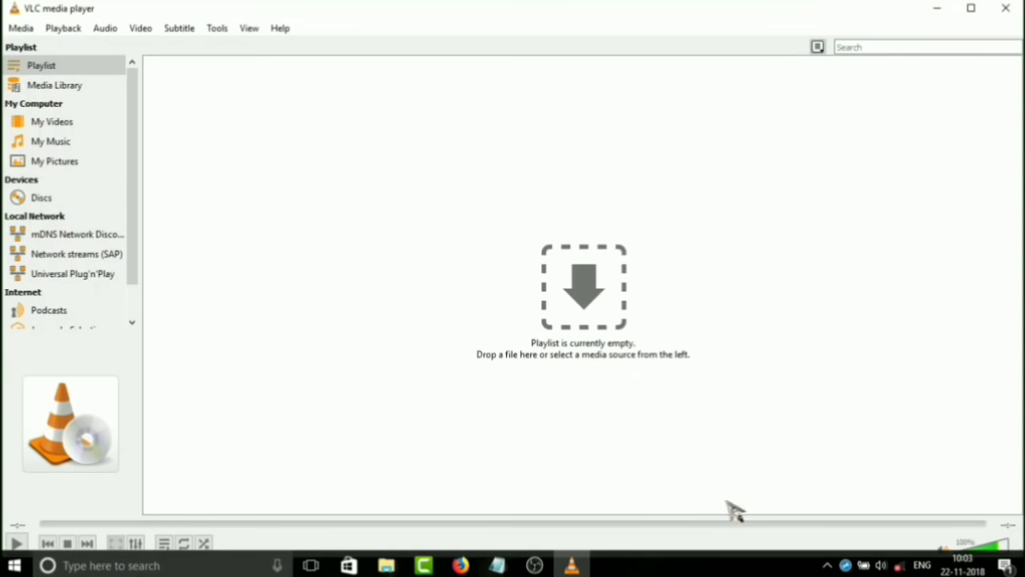
left_click(1008, 11)
right_click(548, 216)
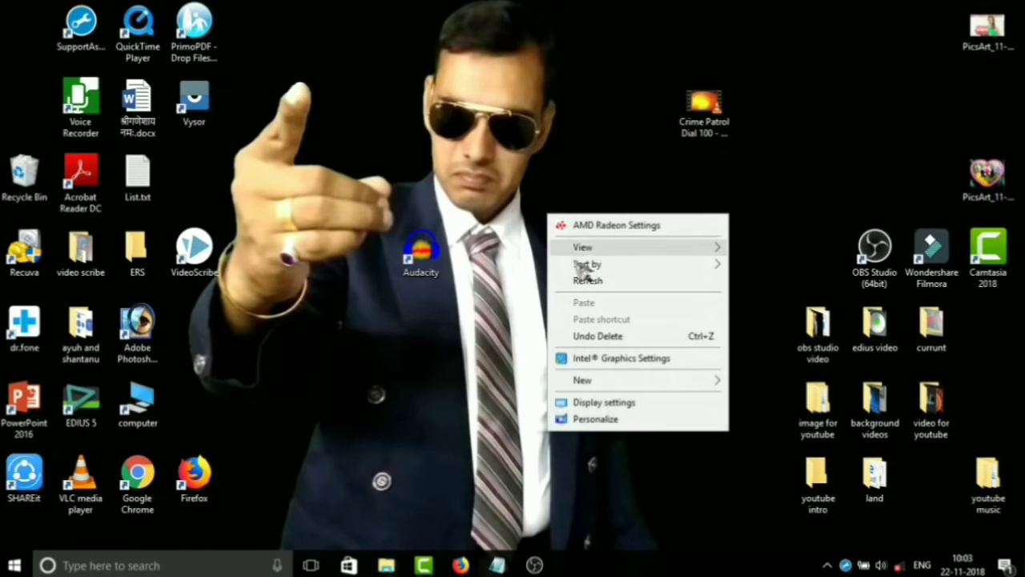
left_click(590, 282)
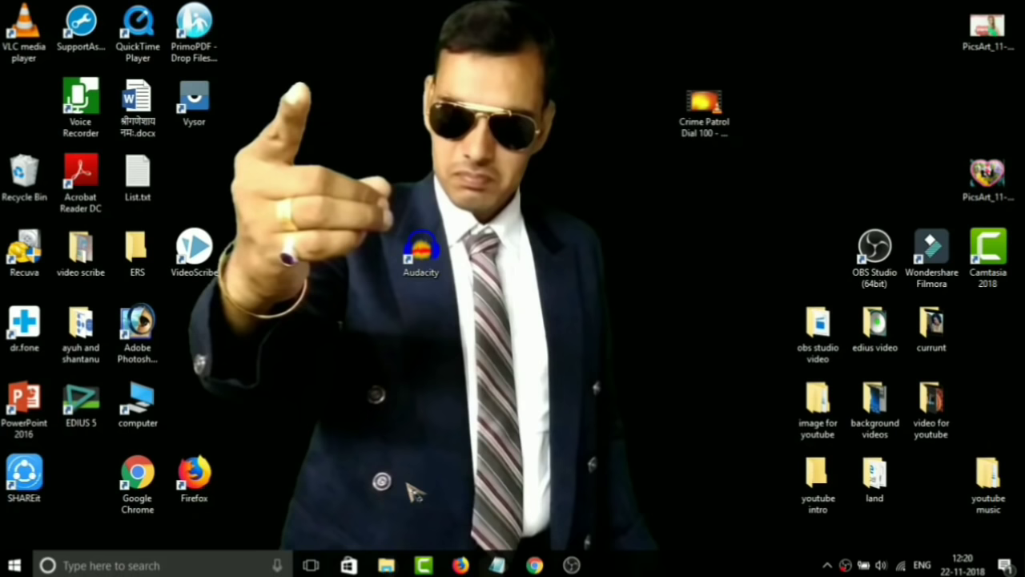
Step: Launch VLC media player from the desktop and close it again
double_click(32, 37)
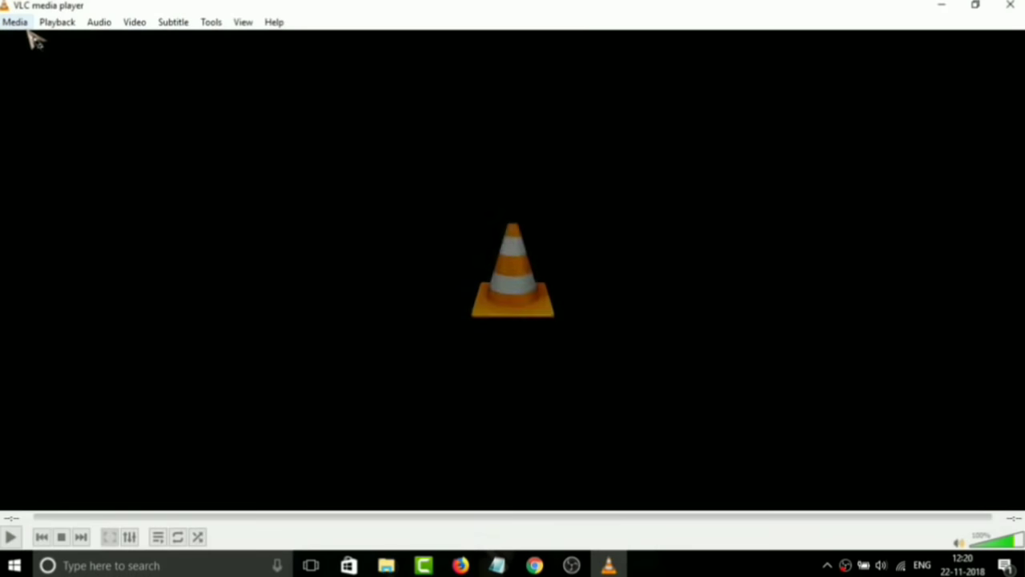
left_click(1010, 5)
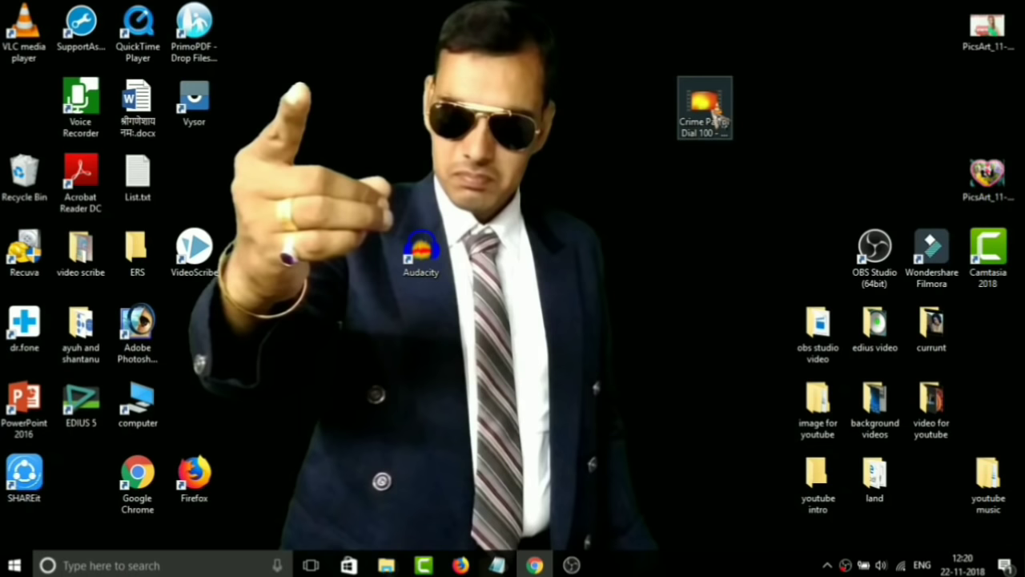
Step: Play My Video1.mov from the filmora folder inside edius video with the default player, and close the player
double_click(881, 343)
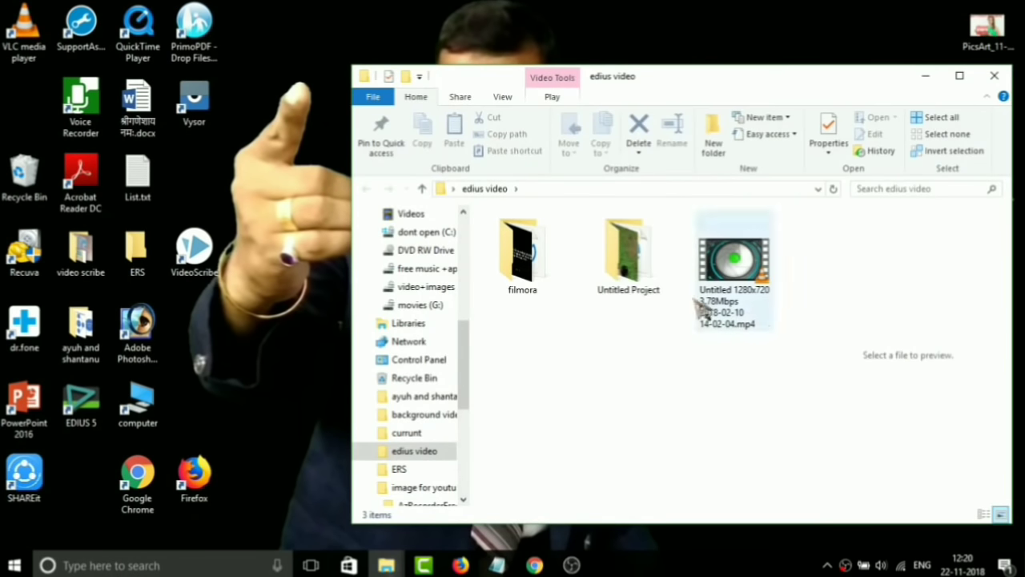
double_click(531, 260)
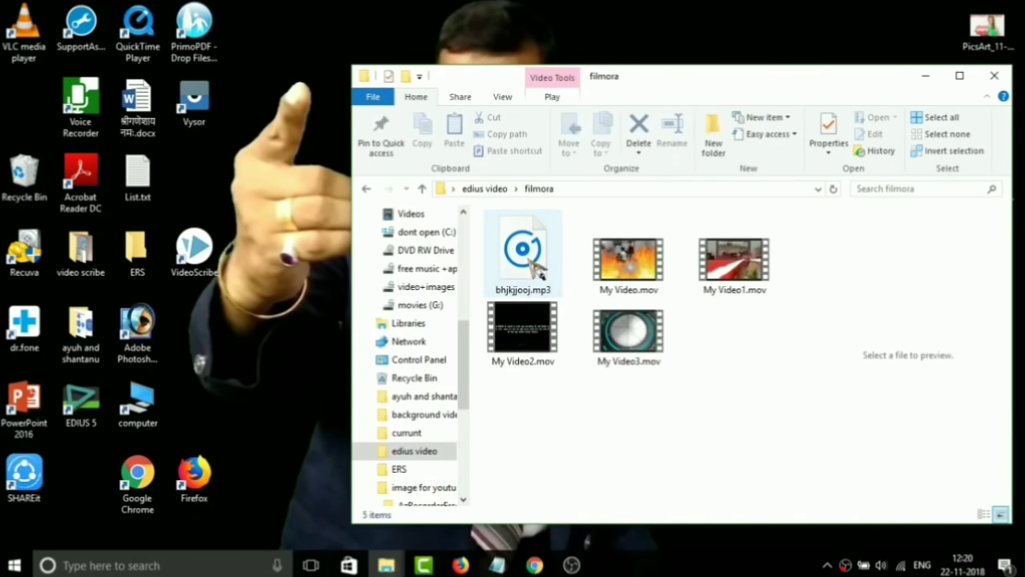
double_click(743, 282)
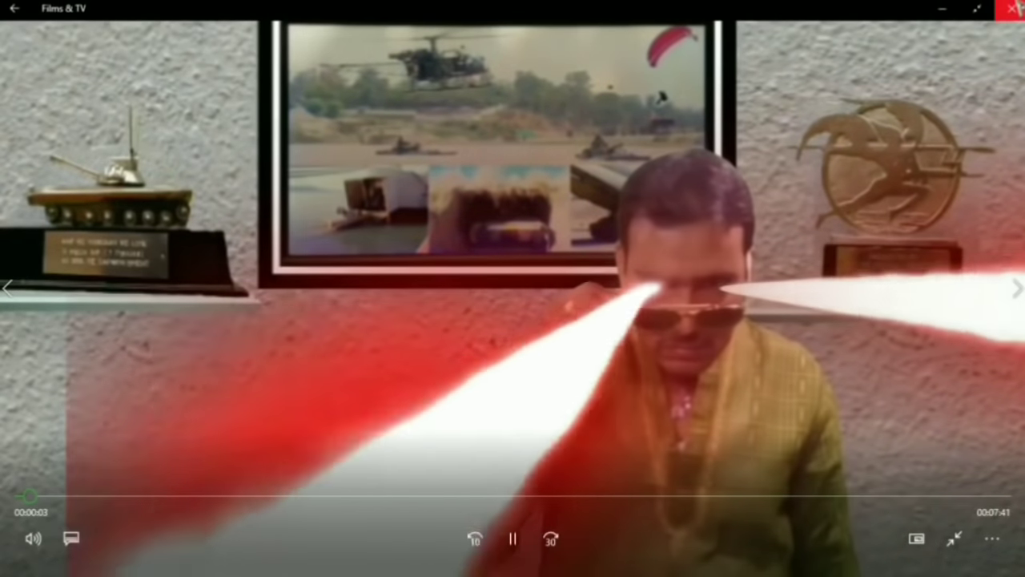
left_click(1011, 8)
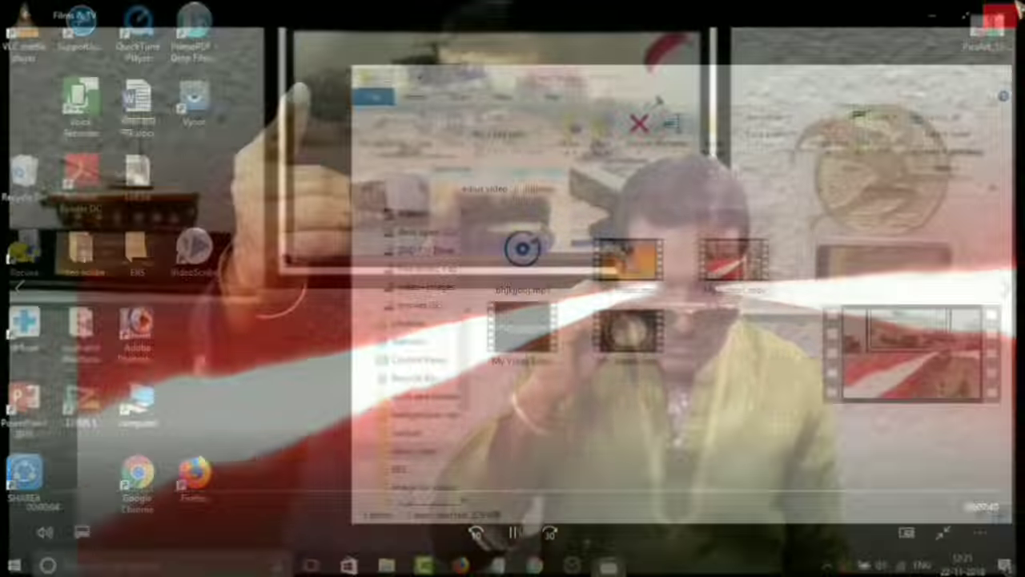
Step: Open My Video1.mov with VLC media player and watch it briefly in full screen before returning to the window
right_click(729, 250)
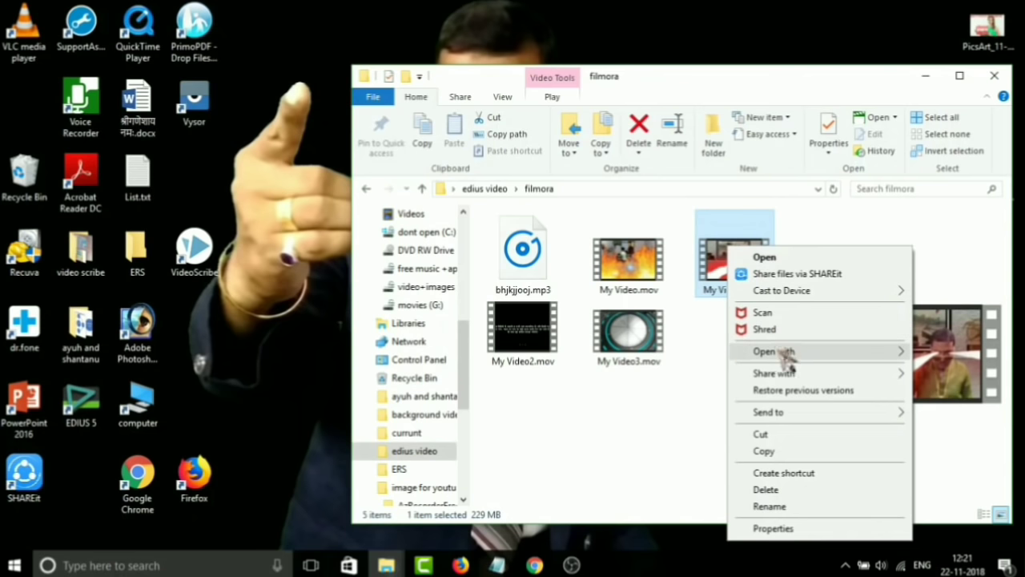
mouse_move(788, 357)
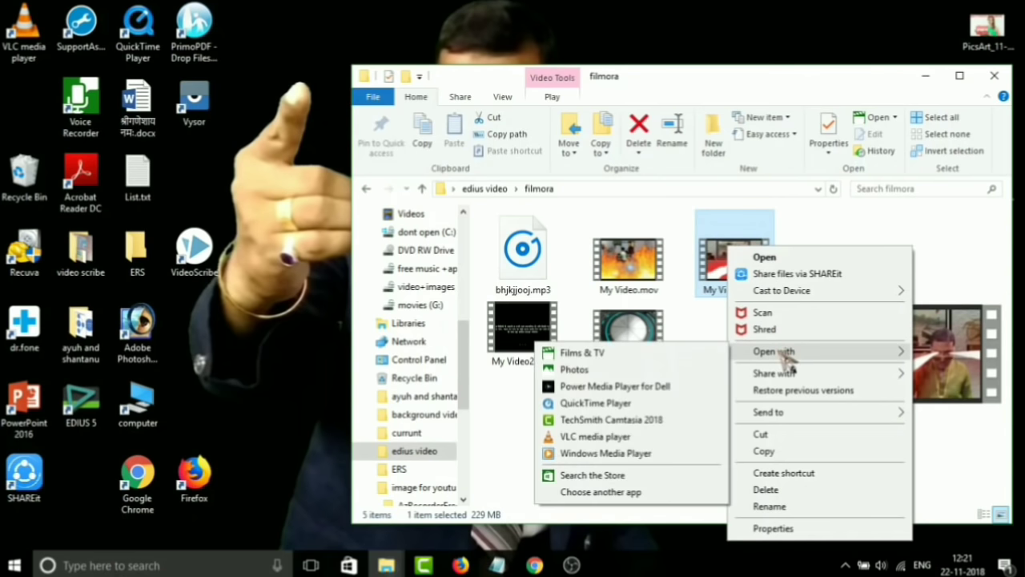
left_click(594, 437)
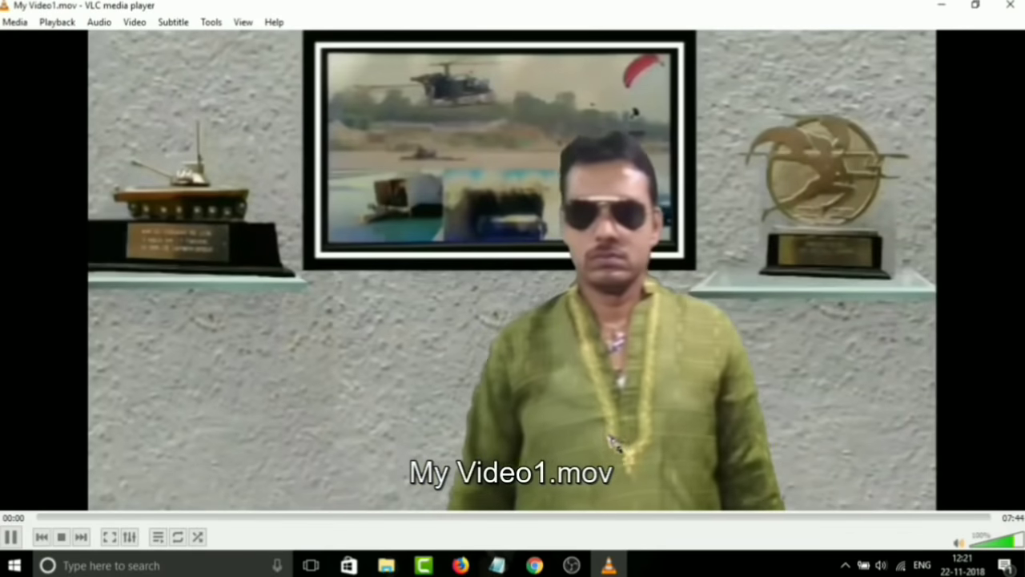
key("f")
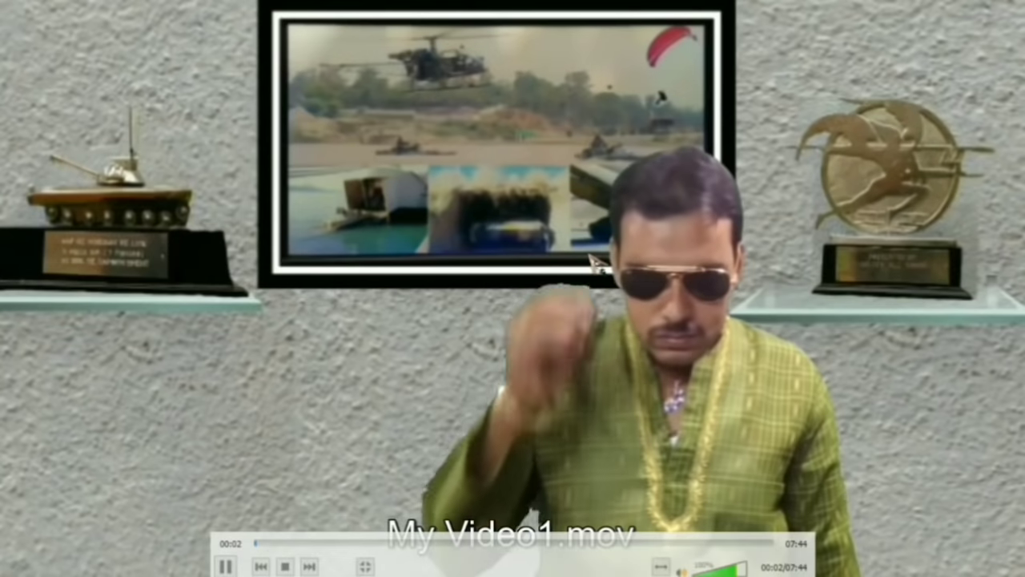
key("f")
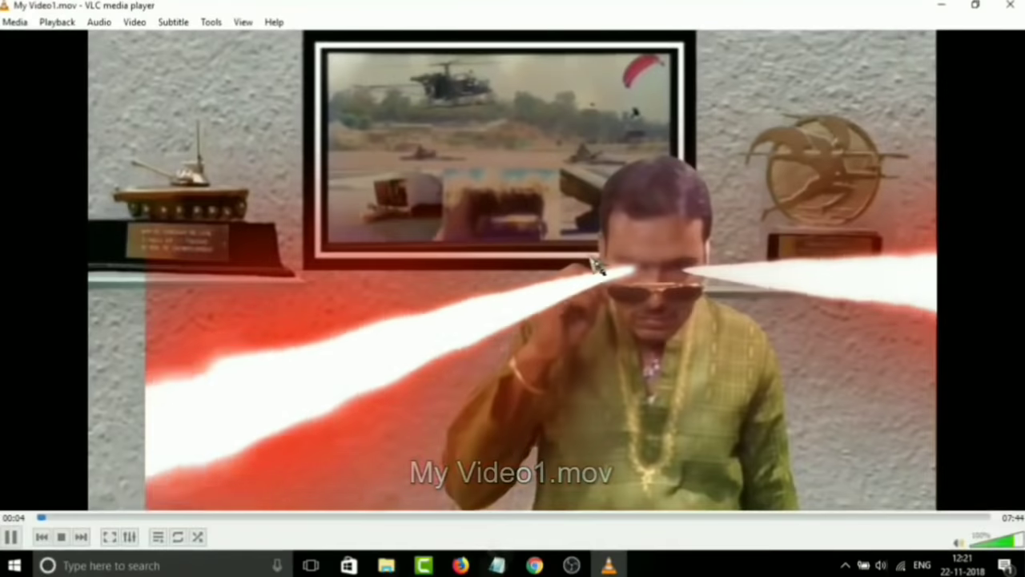
Step: Pause the video and close both VLC and the filmora folder window
left_click(14, 538)
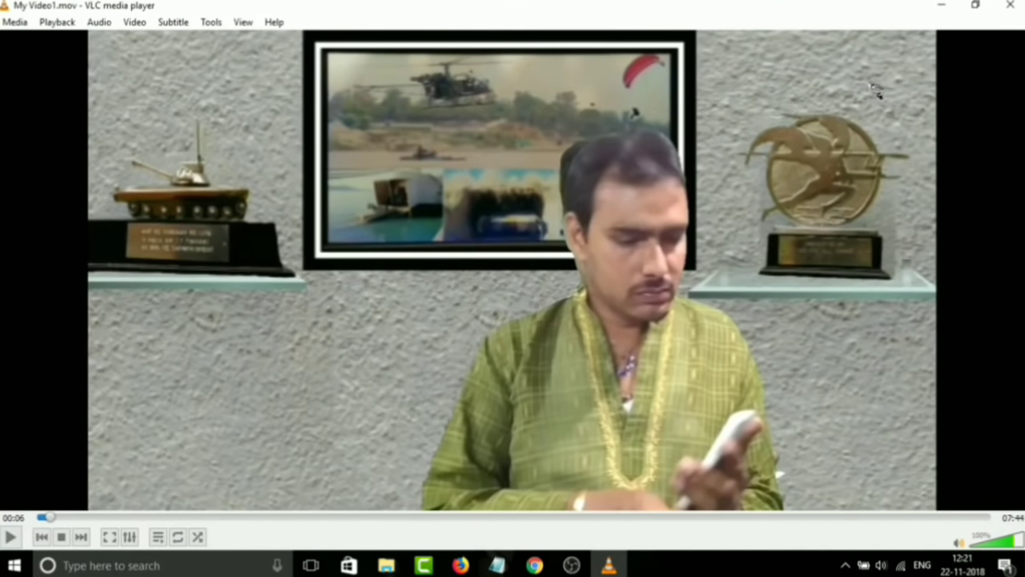
left_click(1013, 8)
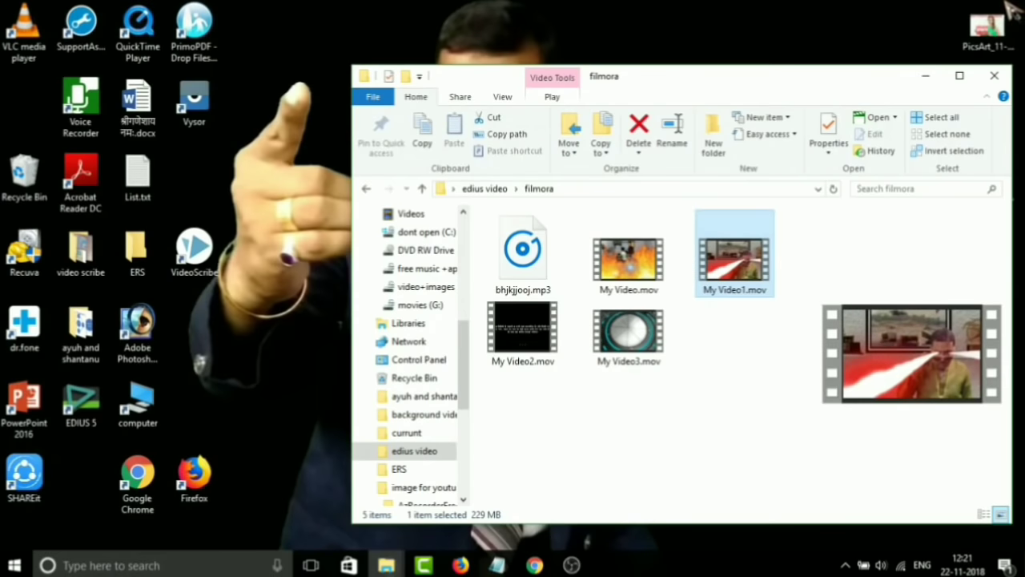
left_click(994, 76)
Step: Switch to Google Chrome, search Google for filehippo and open the FileHippo.com website
double_click(137, 474)
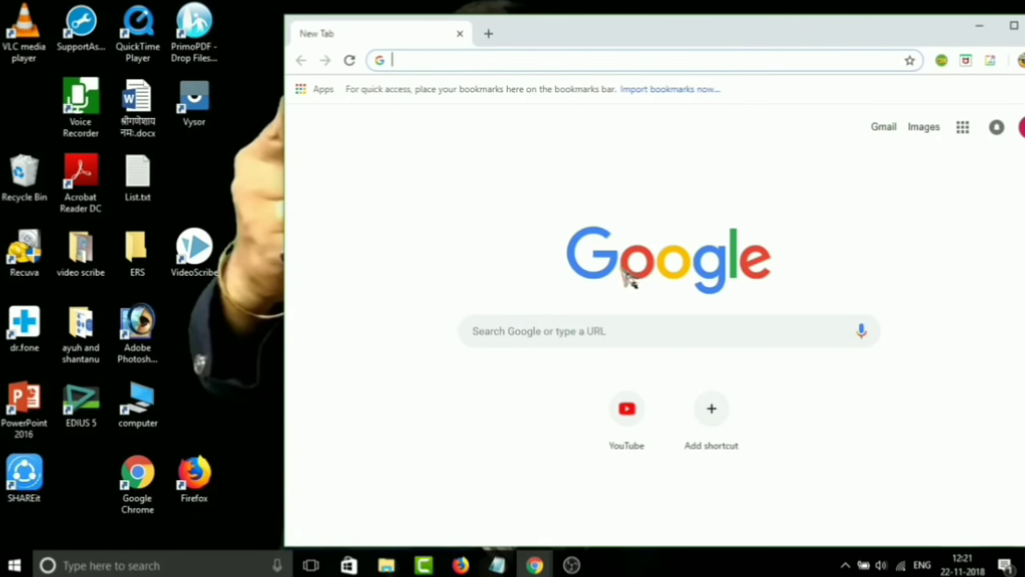
left_click(600, 329)
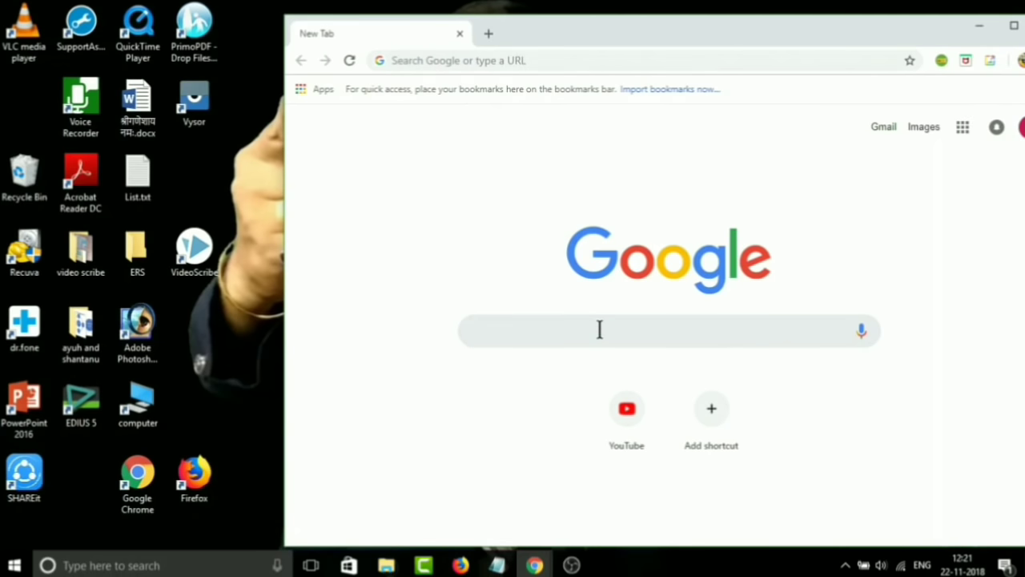
type("filehippo")
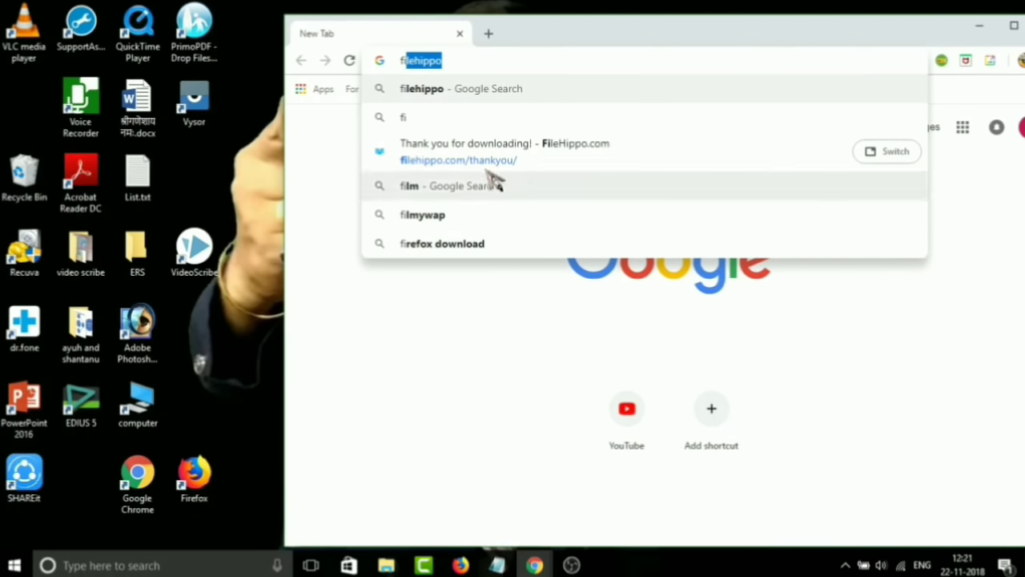
left_click(431, 91)
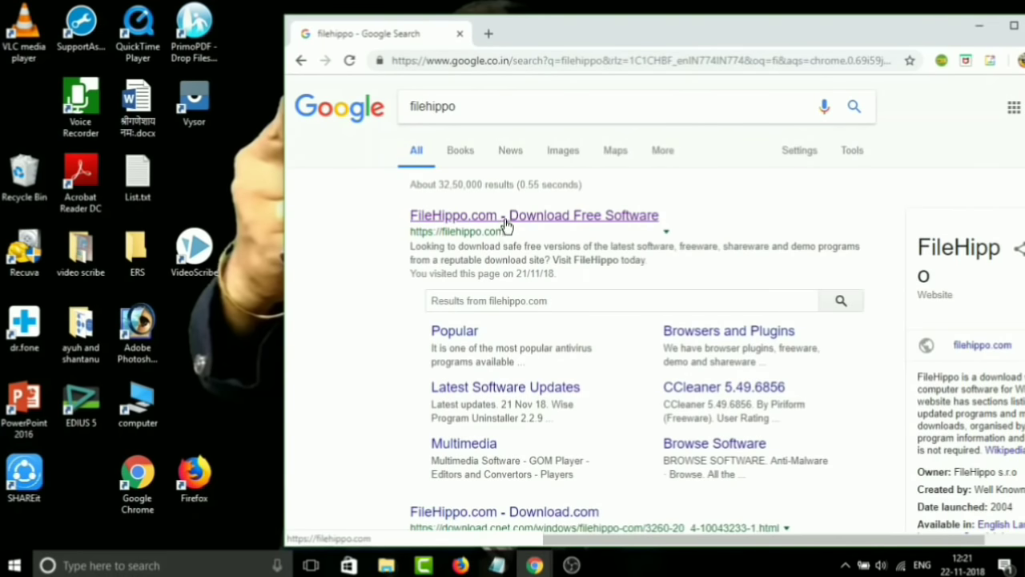
left_click(506, 224)
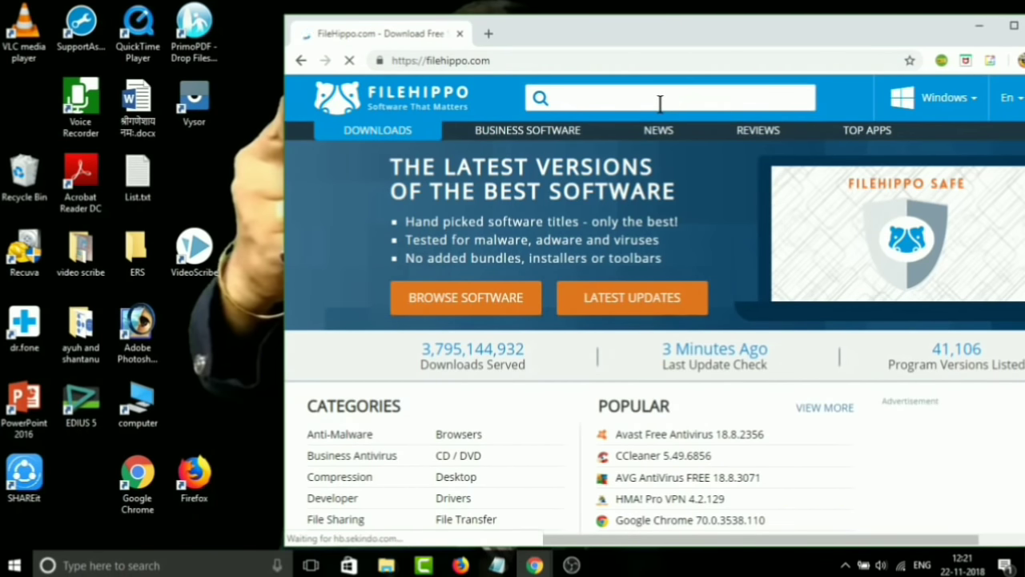
Step: Search FileHippo for vlc and choose the VLC Media Player 32-bit suggestion
type("v")
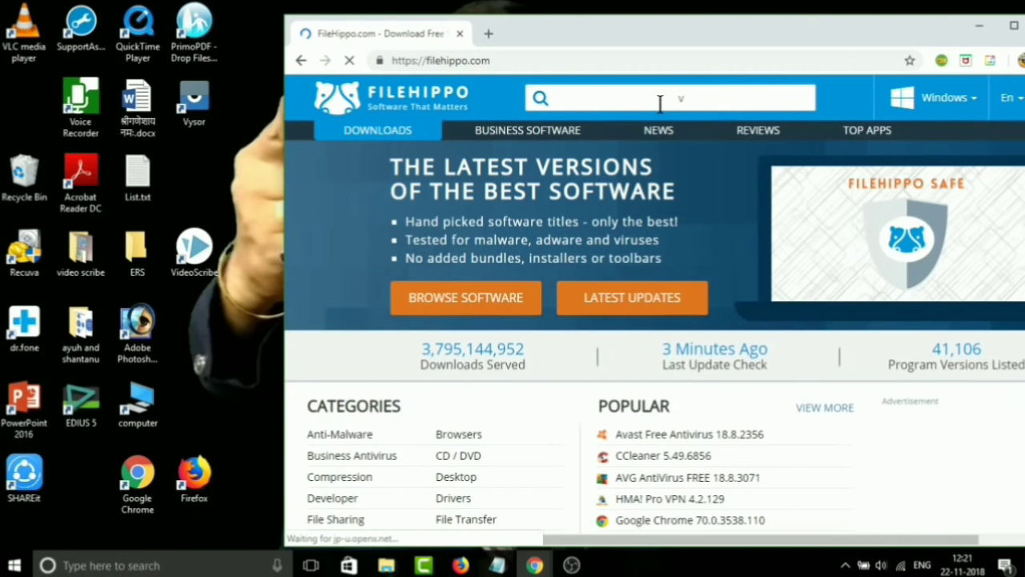
type("lc")
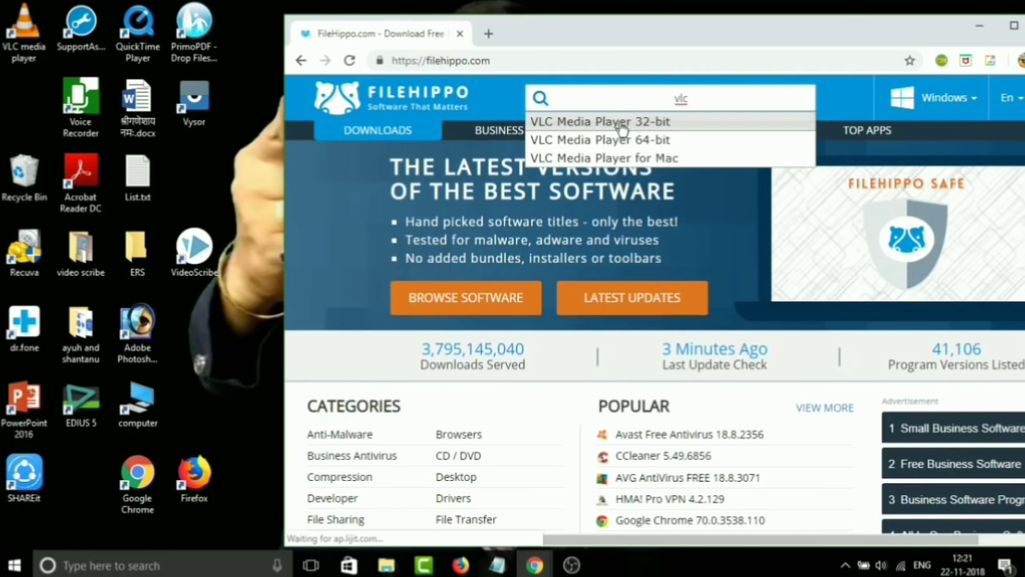
left_click(622, 125)
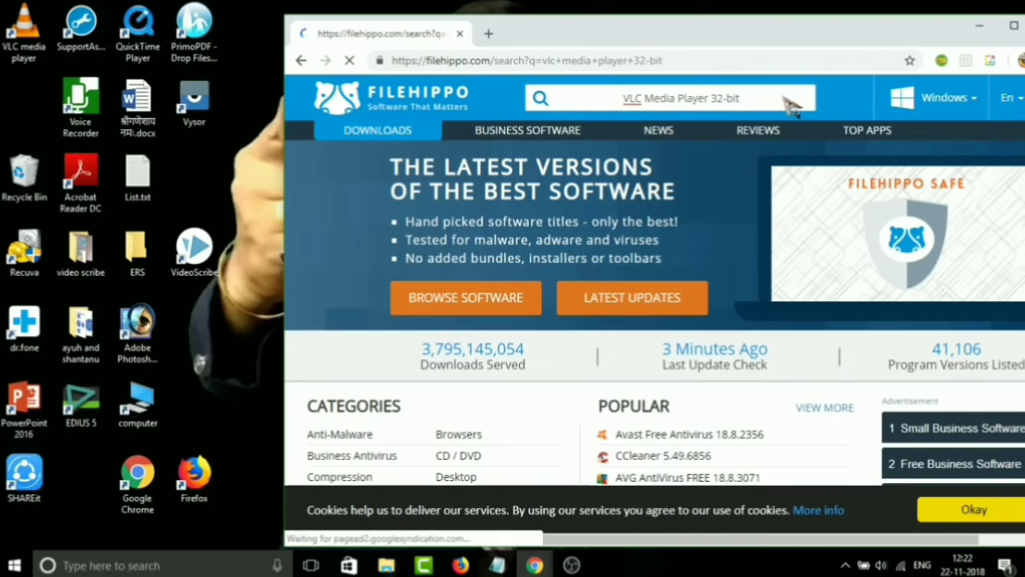